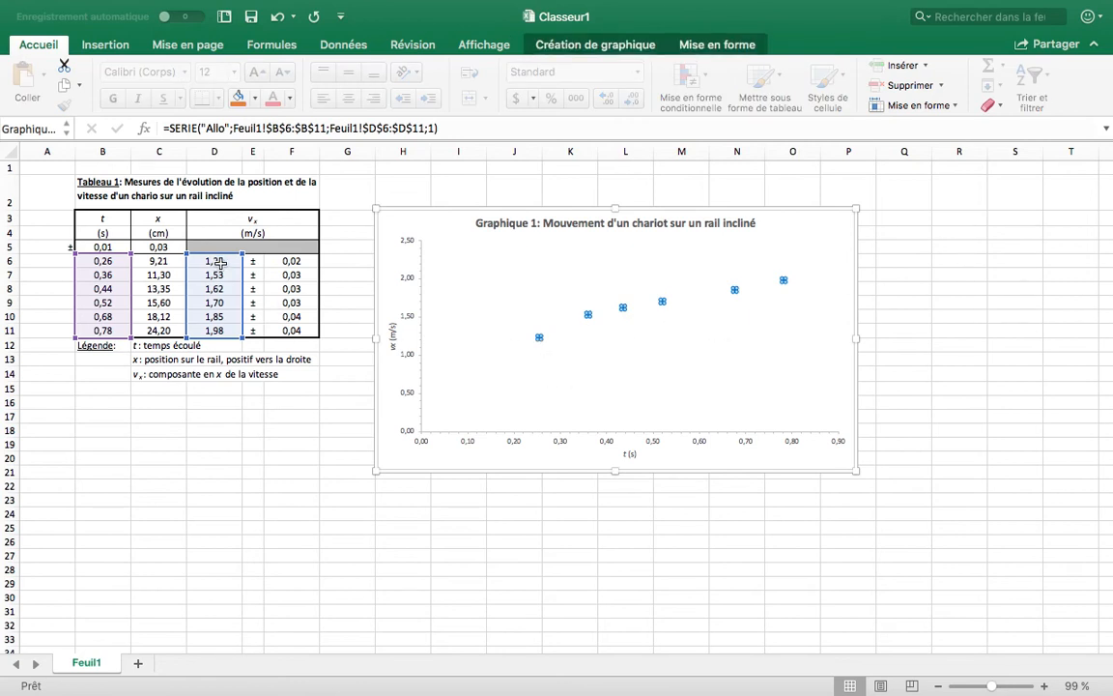
Add error bars to Graphique 1 through the additional error bar options
{"action": "left_click_drag", "start_coordinate": [290, 261], "coordinate": [290, 328]}
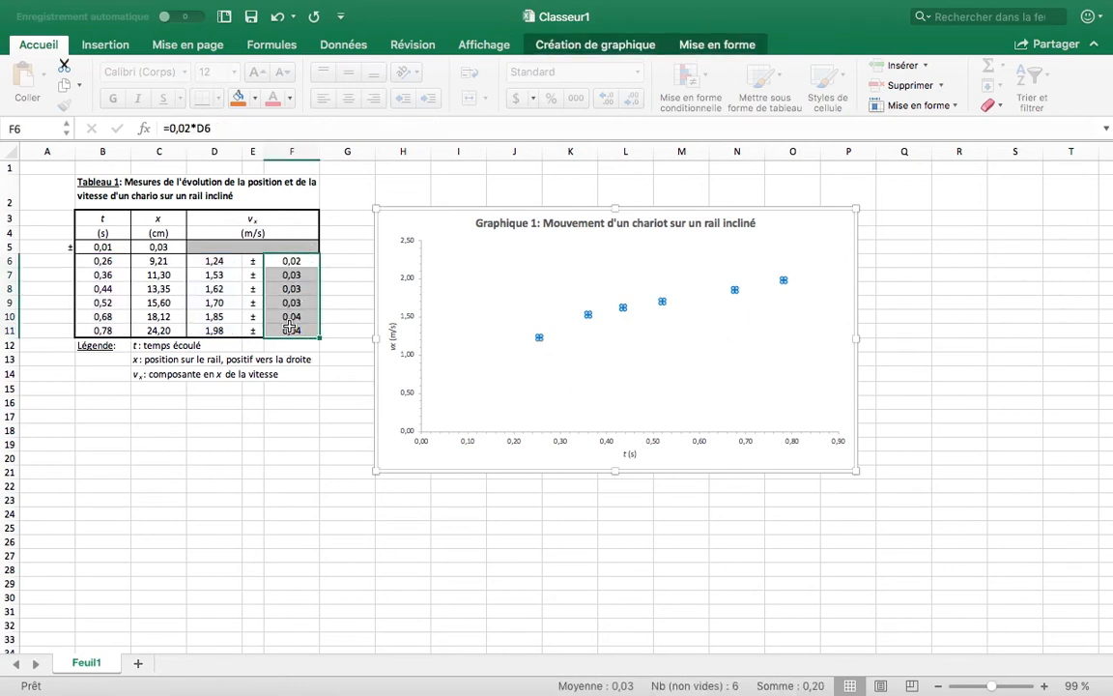
{"action": "left_click", "coordinate": [426, 221]}
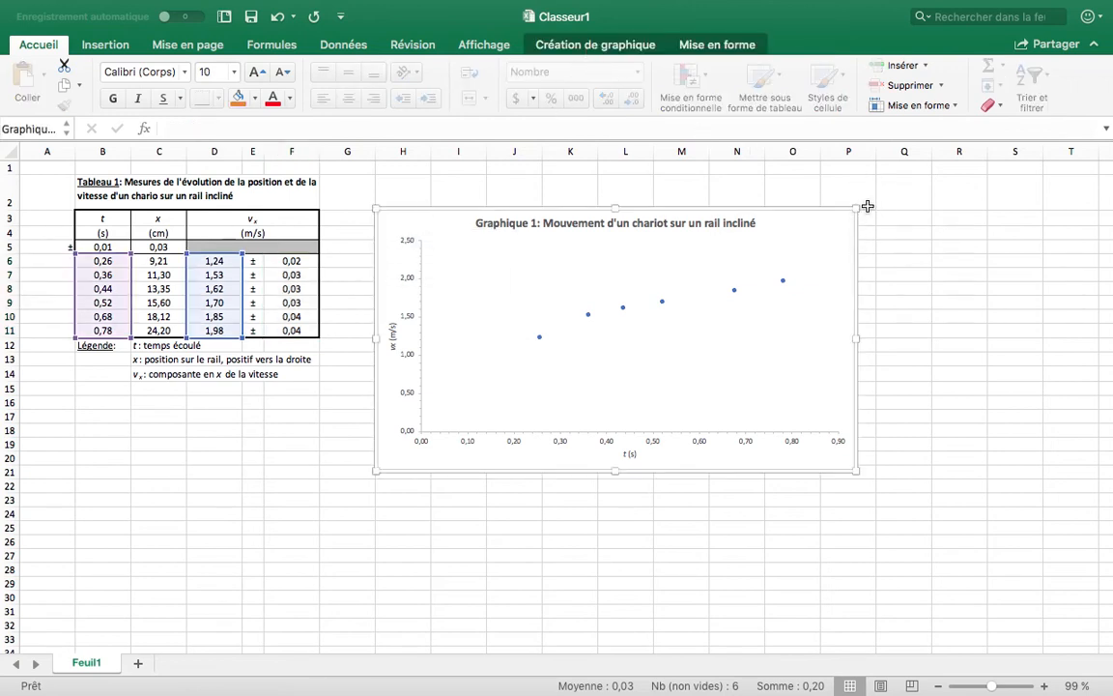
{"action": "left_click", "coordinate": [574, 46]}
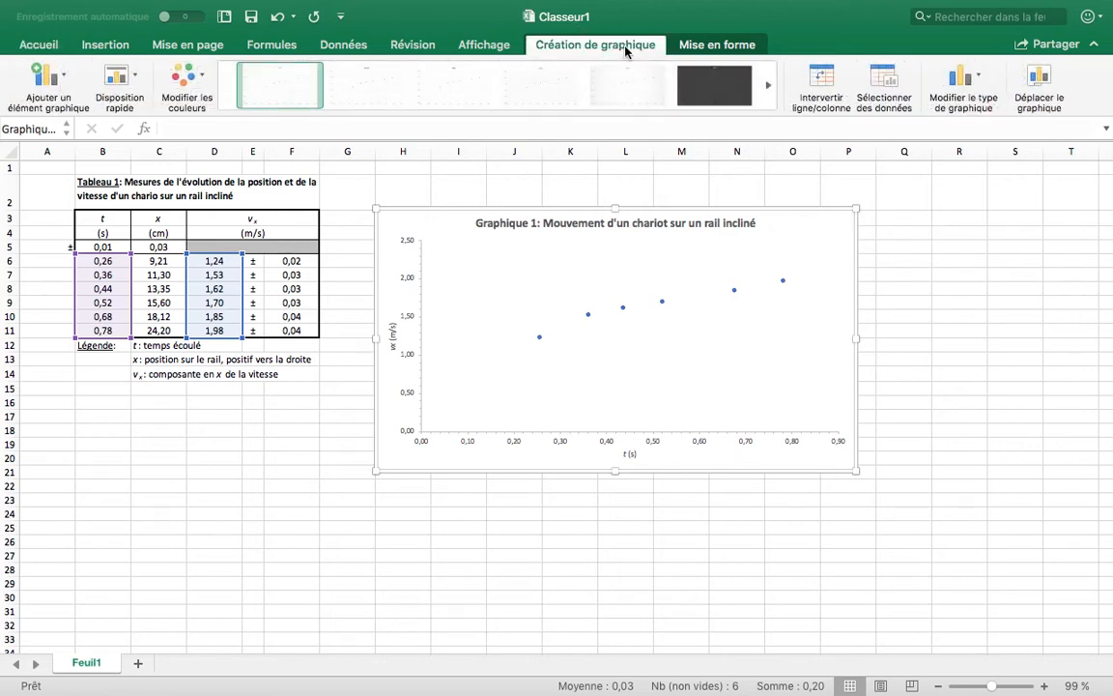
{"action": "left_click", "coordinate": [48, 92]}
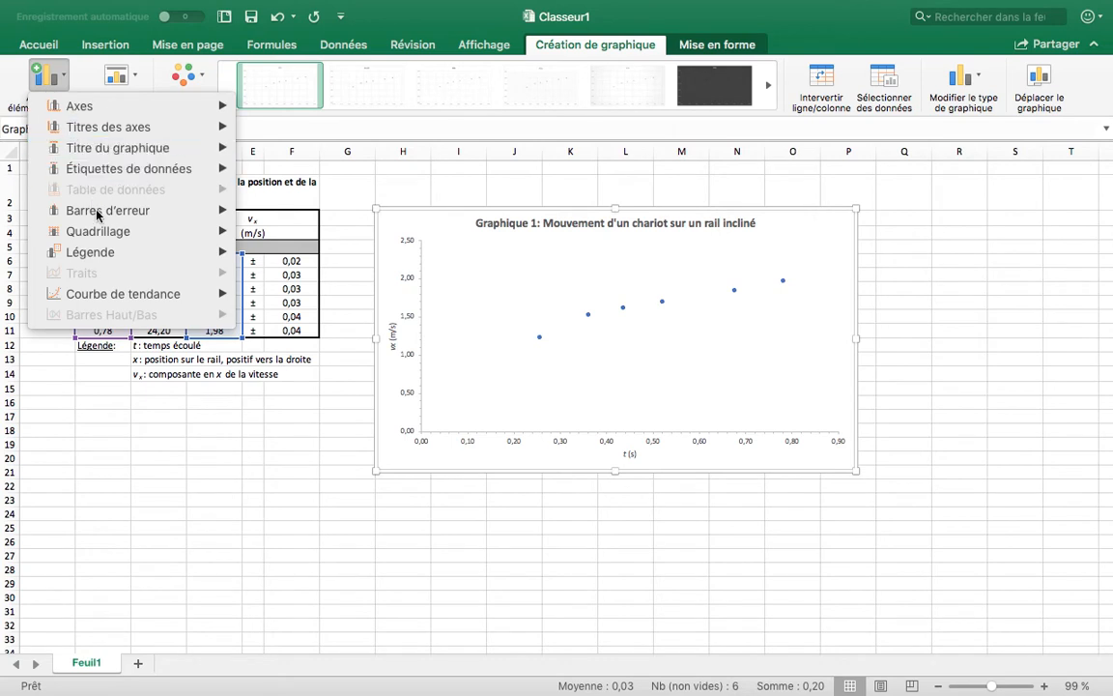
{"action": "mouse_move", "coordinate": [98, 215]}
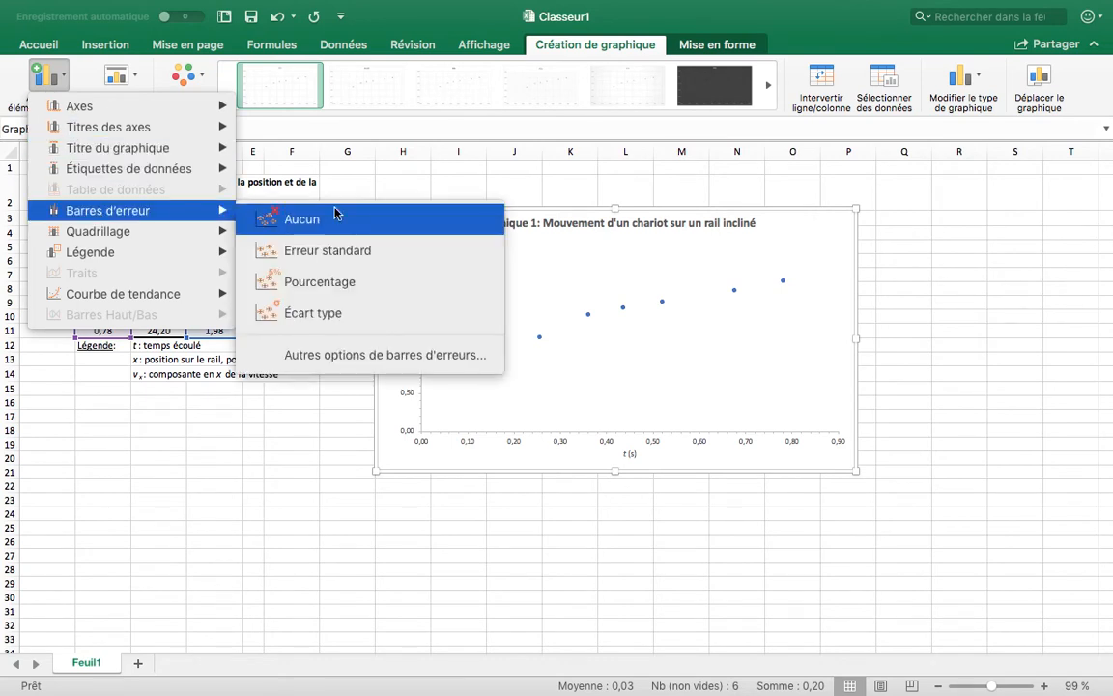
{"action": "left_click", "coordinate": [343, 369]}
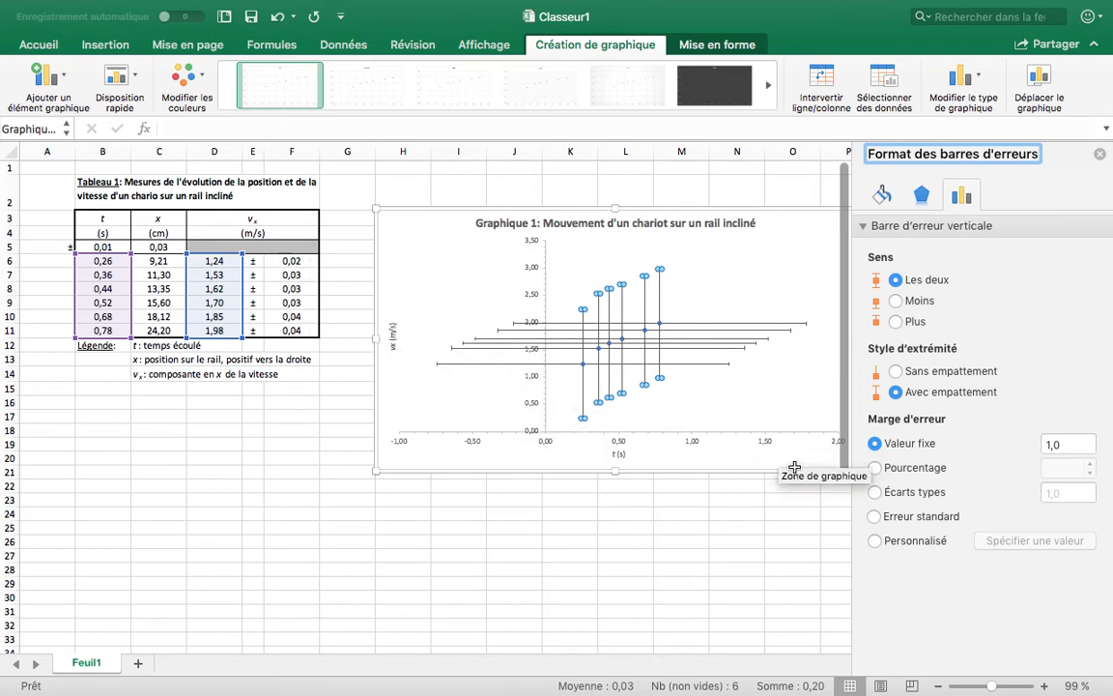
Set the vertical error bars to a custom margin with F6:F11 as the positive error value
{"action": "left_click", "coordinate": [874, 541]}
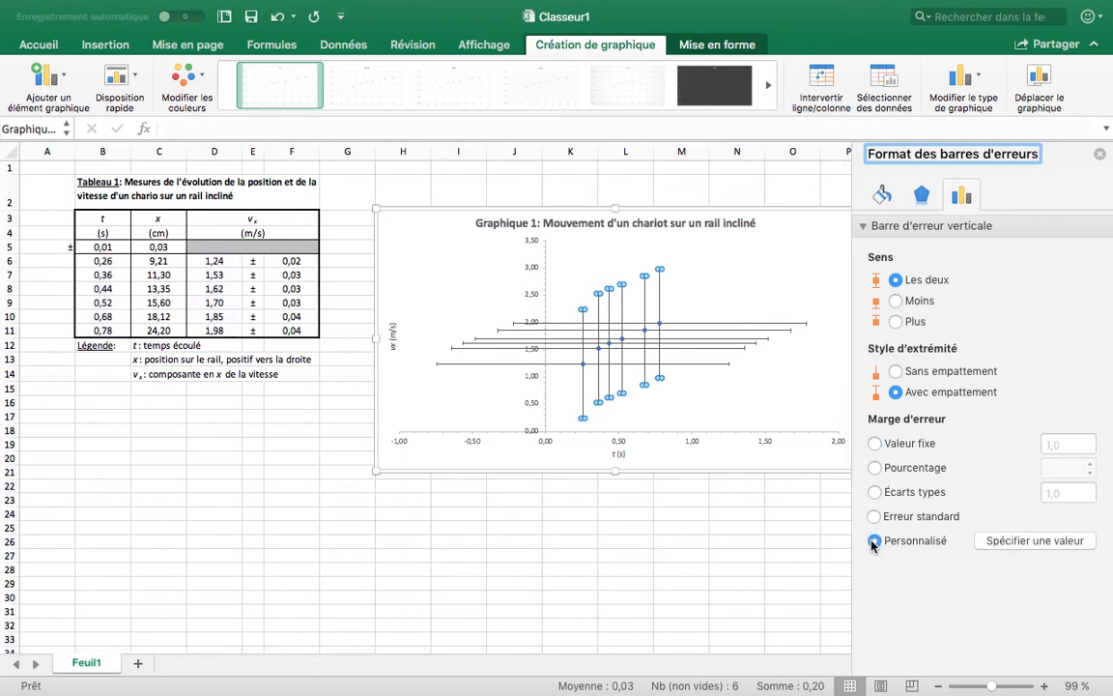
{"action": "left_click", "coordinate": [1015, 540]}
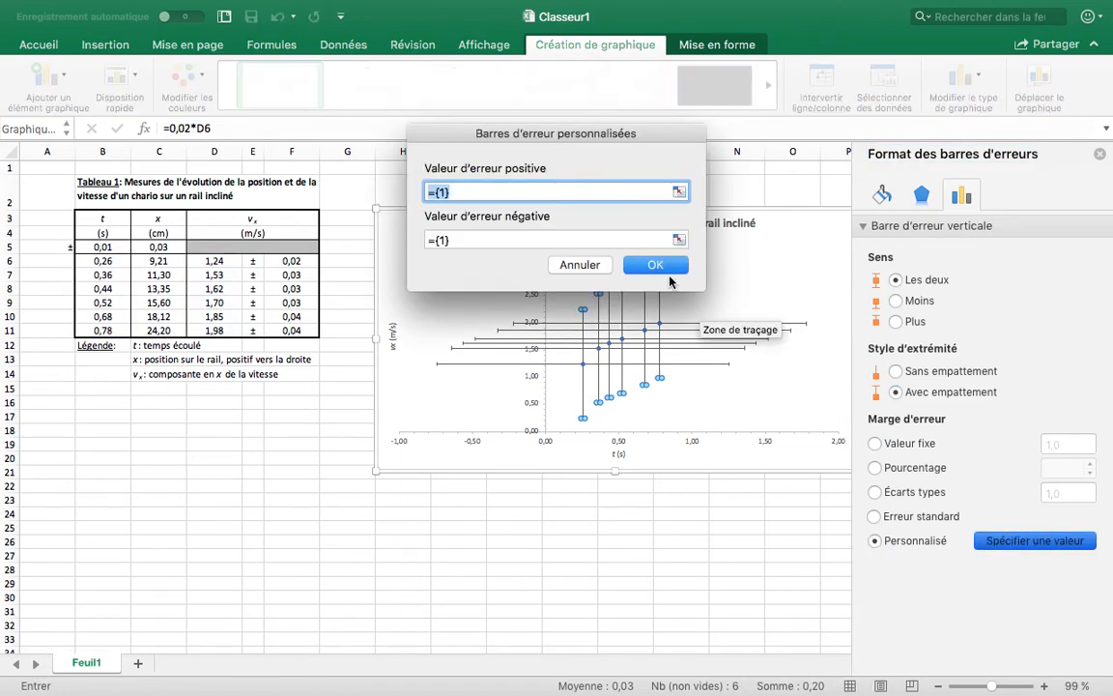
{"action": "left_click", "coordinate": [679, 191]}
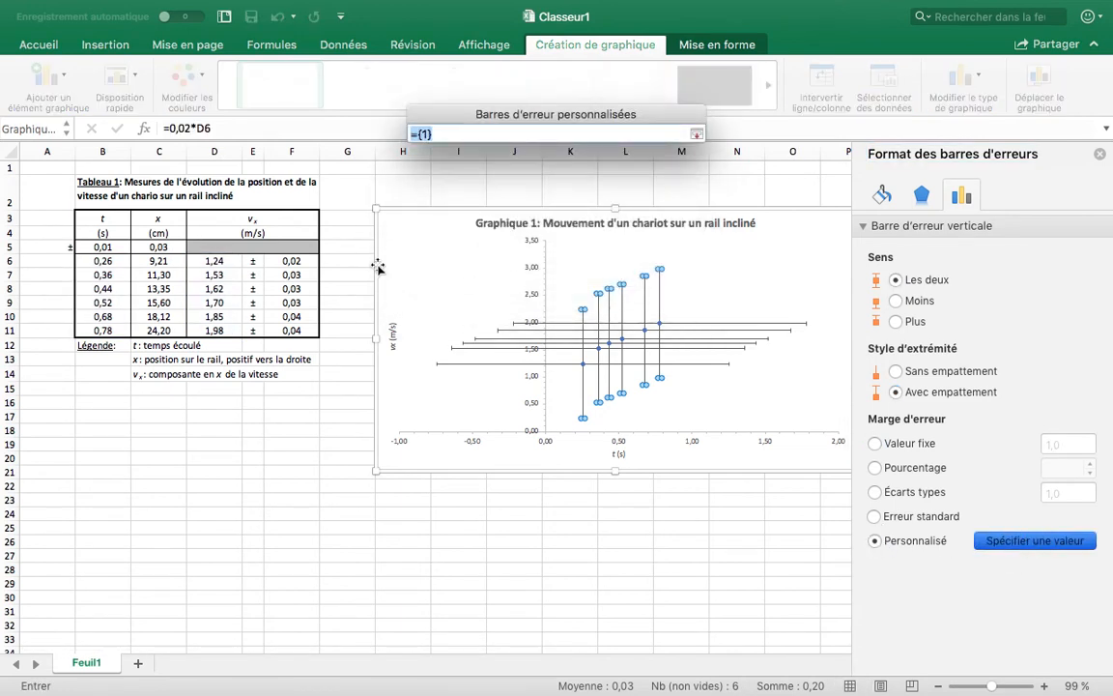
{"action": "left_click_drag", "start_coordinate": [301, 261], "coordinate": [298, 330]}
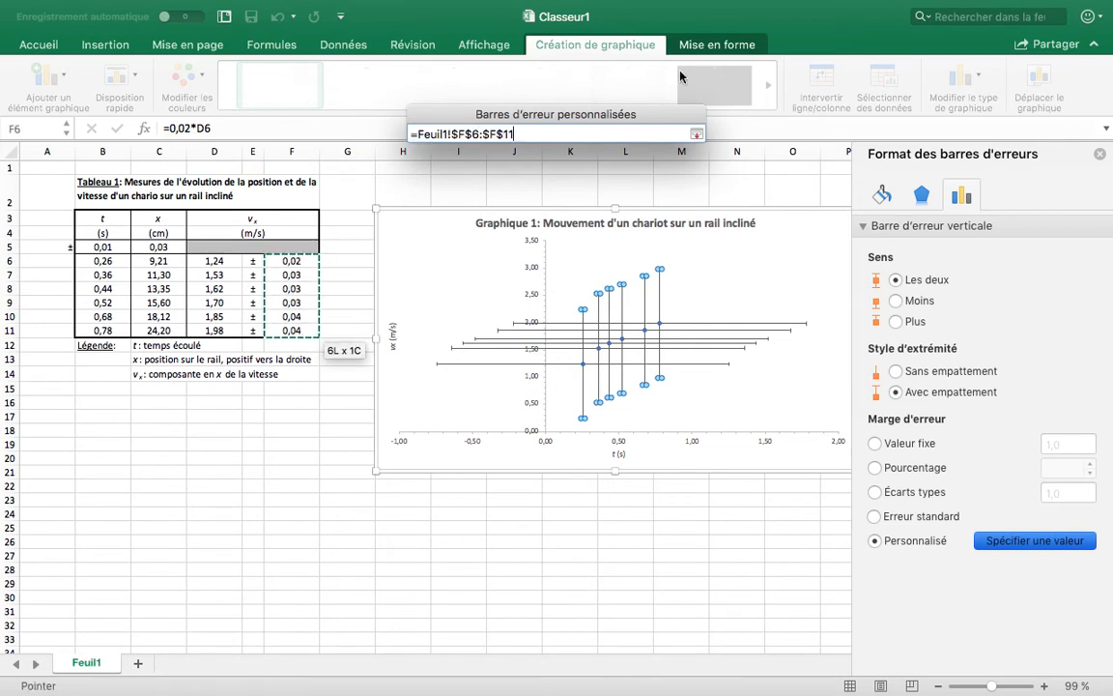
{"action": "left_click", "coordinate": [695, 134]}
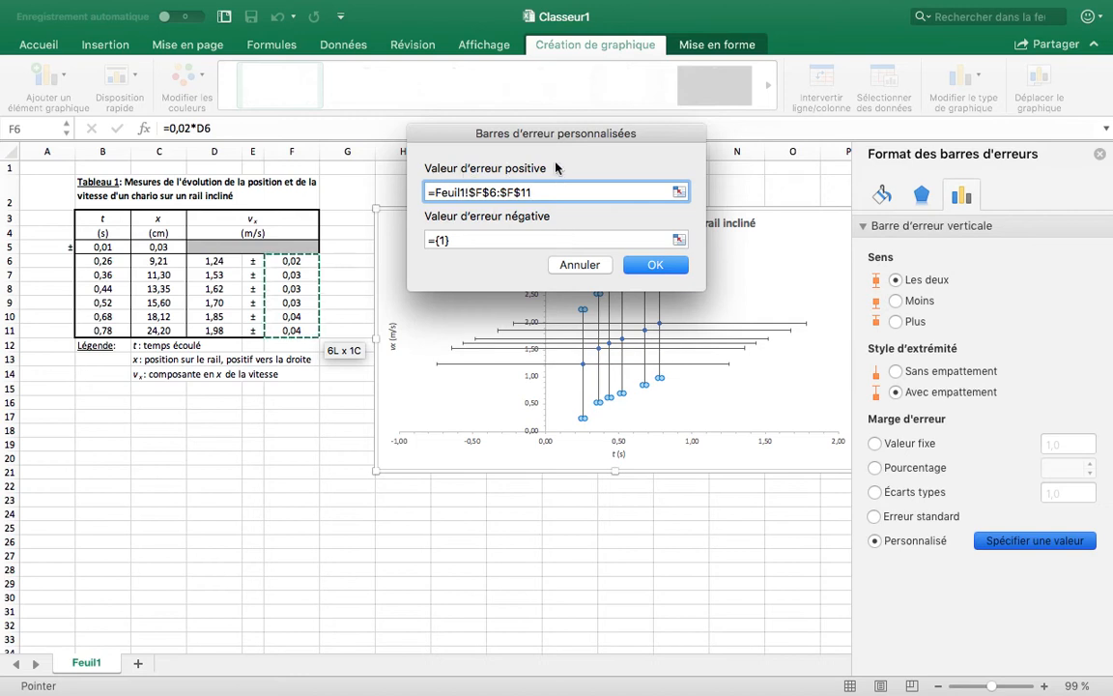
Replace the negative error value of the vertical error bars with F6:F11 and apply the custom values
{"action": "left_click_drag", "start_coordinate": [509, 239], "coordinate": [427, 240]}
{"action": "key", "text": "BackSpace"}
{"action": "left_click", "coordinate": [679, 240]}
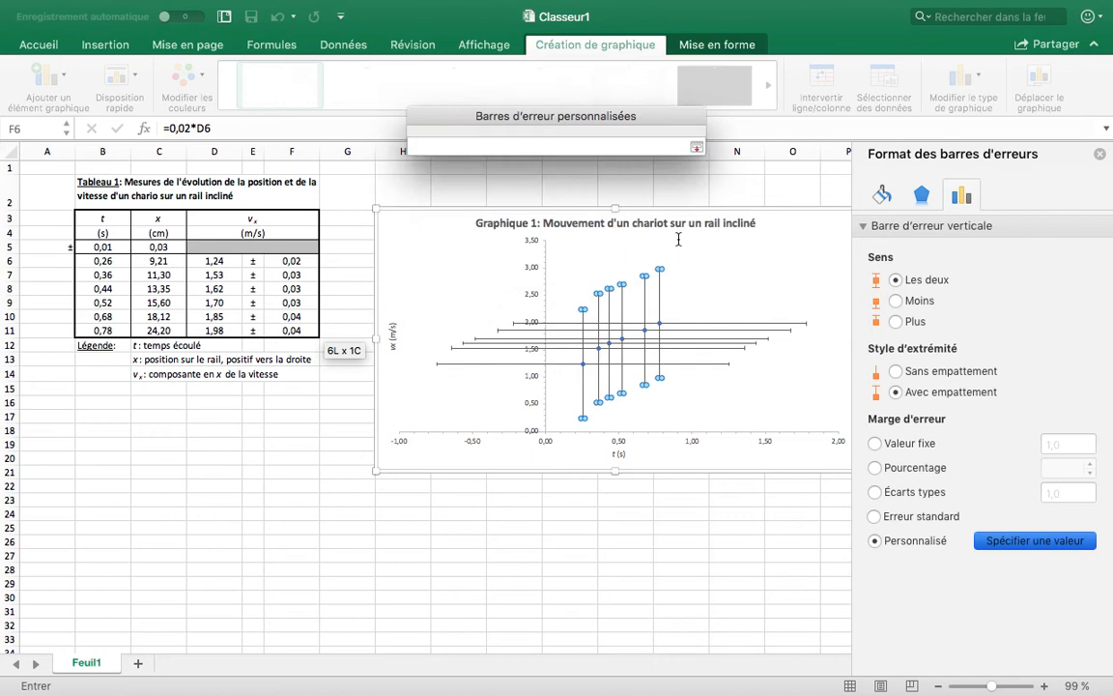
{"action": "left_click_drag", "start_coordinate": [290, 263], "coordinate": [295, 335]}
{"action": "key", "text": "Return"}
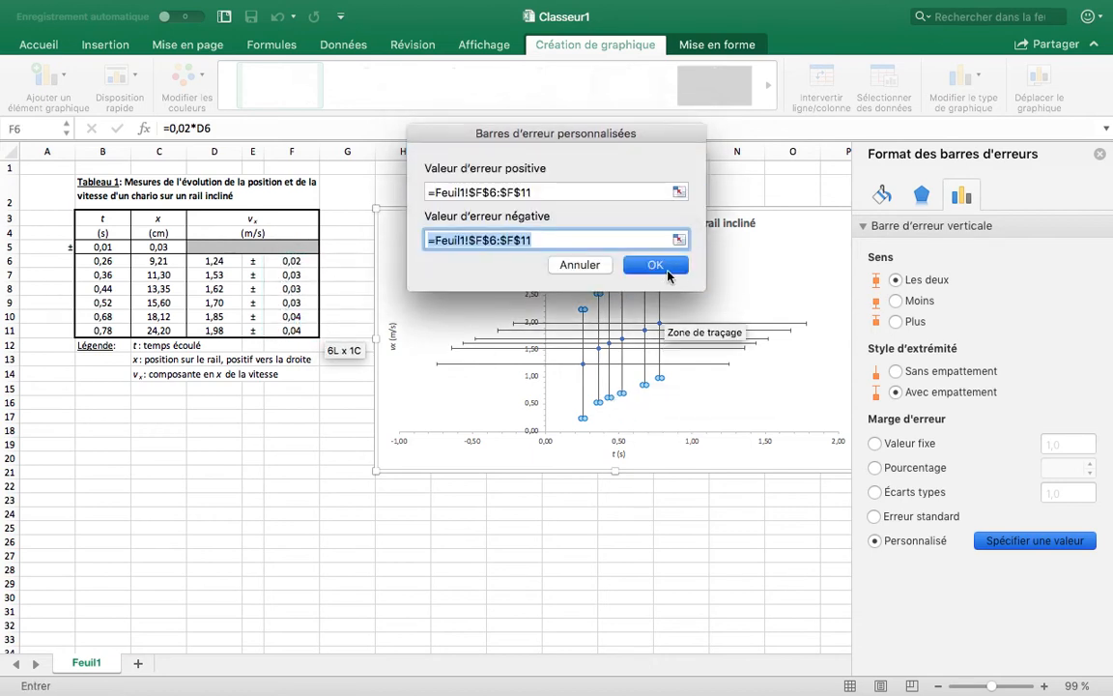
{"action": "key", "text": "Return"}
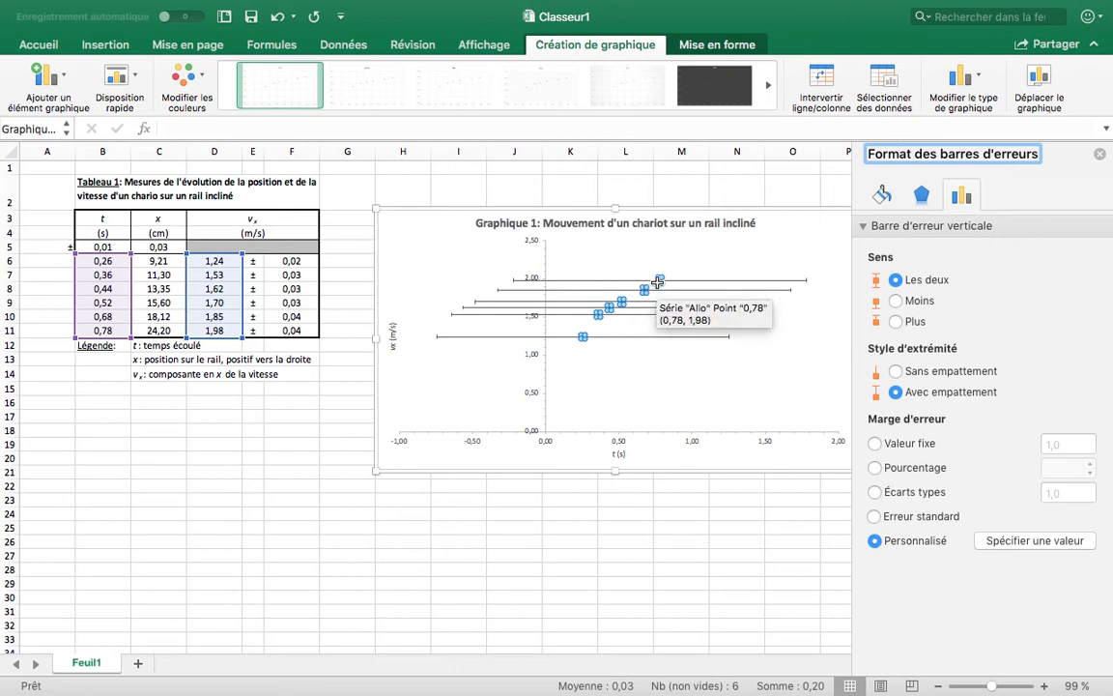
Give the horizontal error bars a custom margin using cell B5 for both the positive and negative error values
{"action": "left_click", "coordinate": [680, 342]}
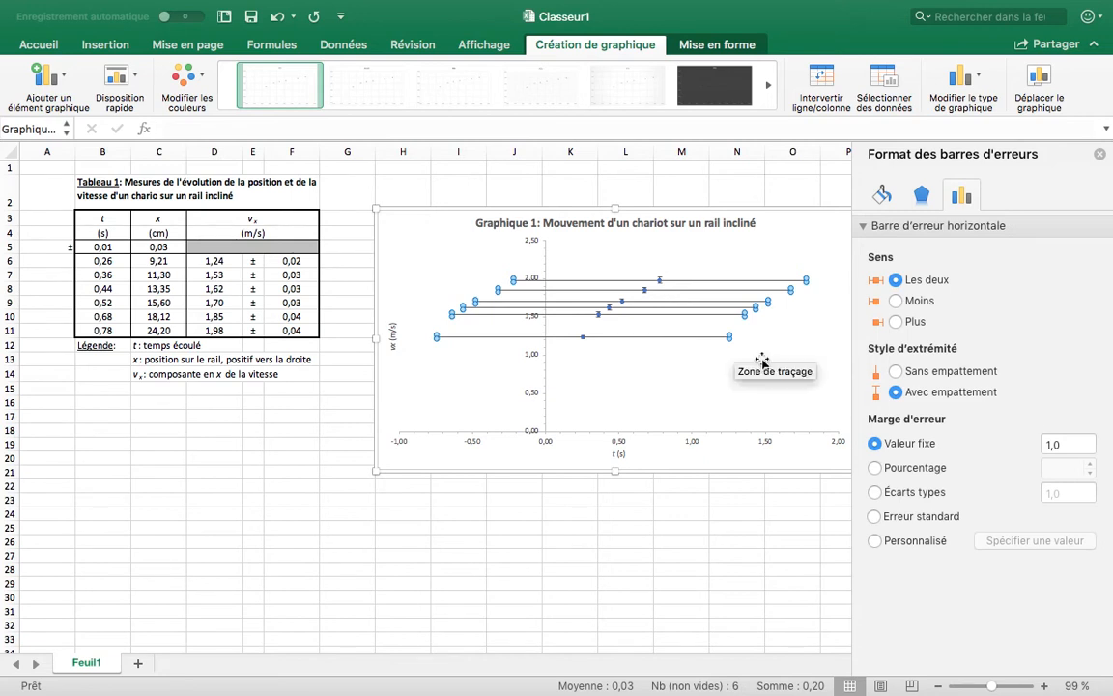
{"action": "left_click", "coordinate": [916, 542]}
{"action": "left_click", "coordinate": [1032, 540]}
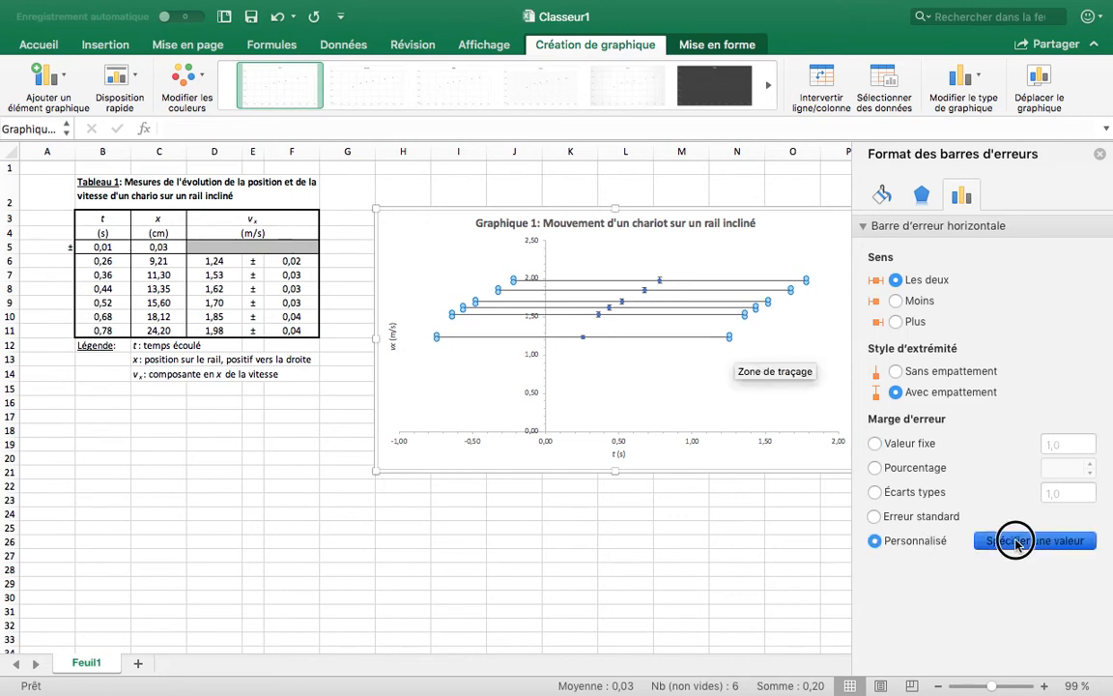
{"action": "key", "text": "BackSpace"}
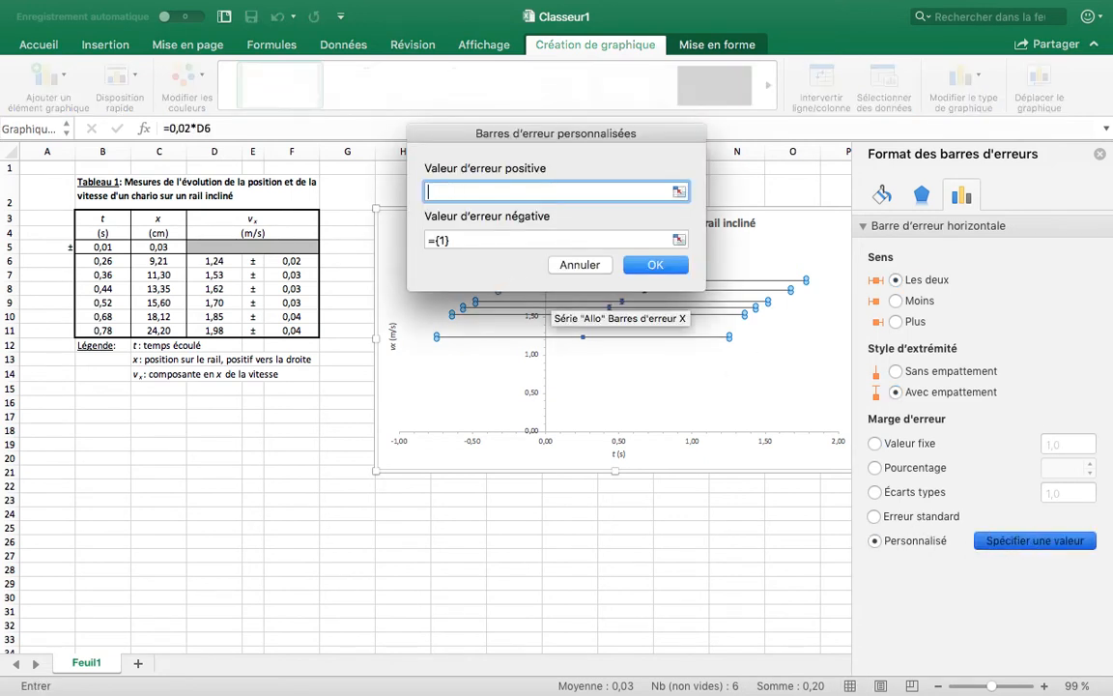
{"action": "left_click", "coordinate": [113, 248]}
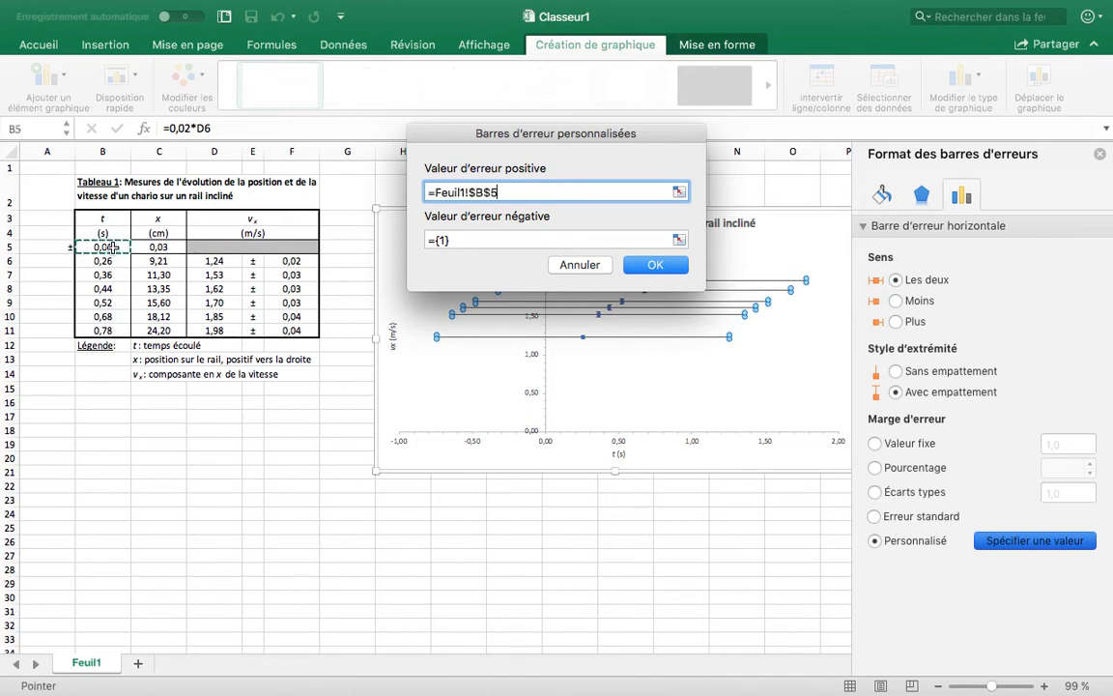
{"action": "left_click", "coordinate": [474, 239]}
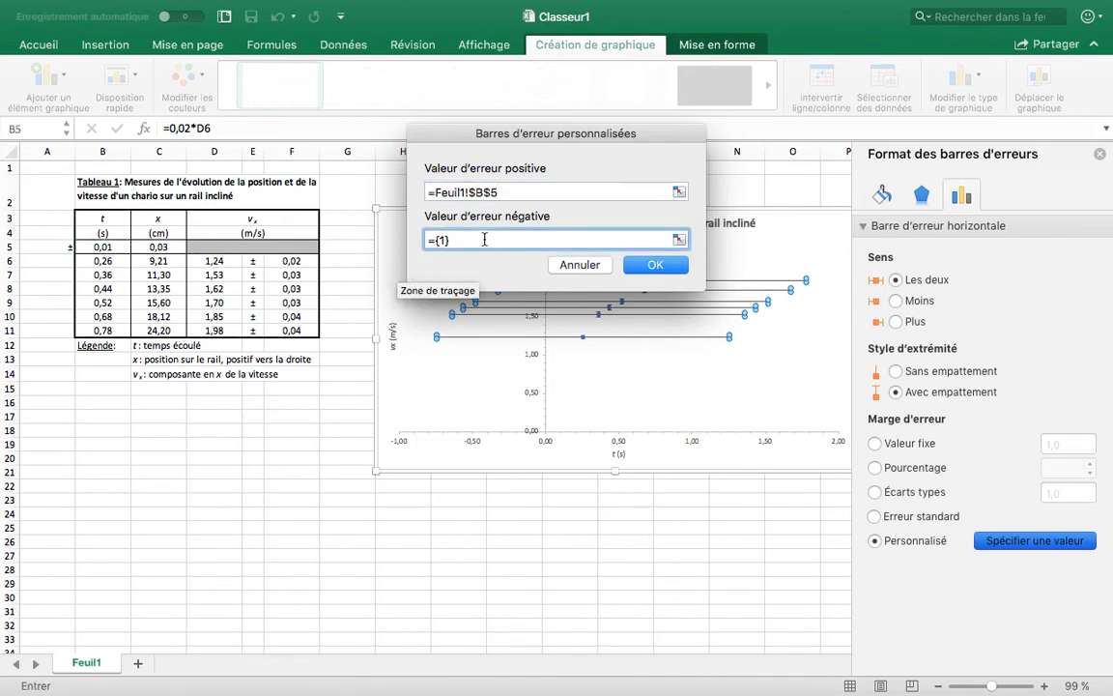
{"action": "left_click", "coordinate": [113, 247]}
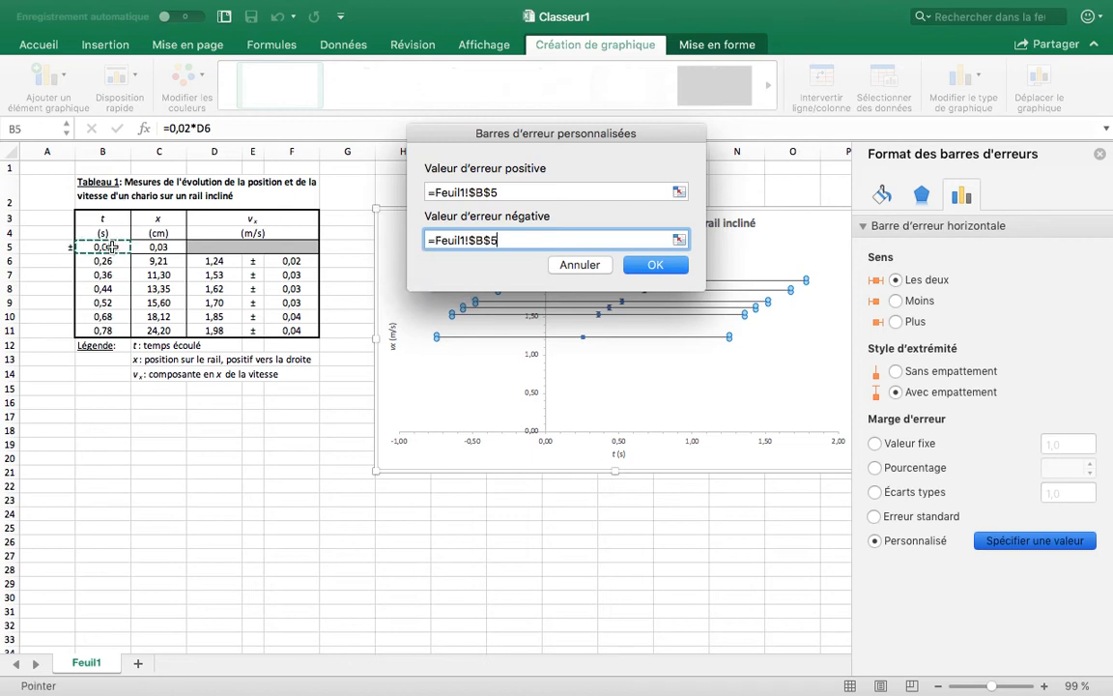
{"action": "key", "text": "Return"}
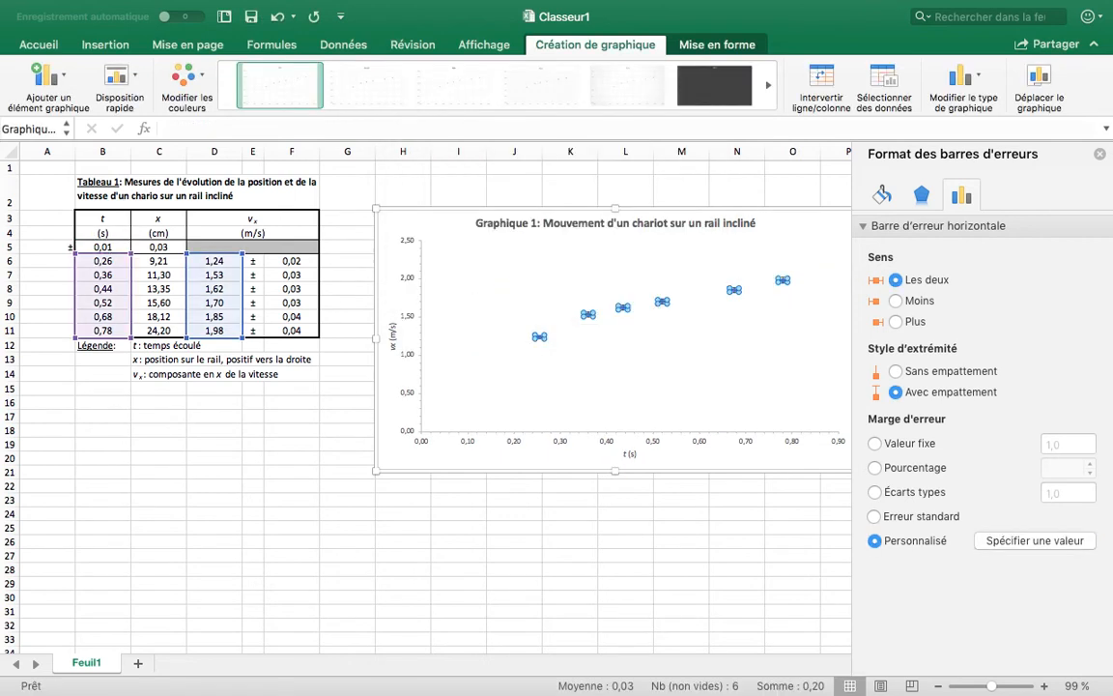
{"action": "left_click", "coordinate": [1100, 154]}
Add a linear trendline to the data points of the chart
{"action": "left_click", "coordinate": [714, 437]}
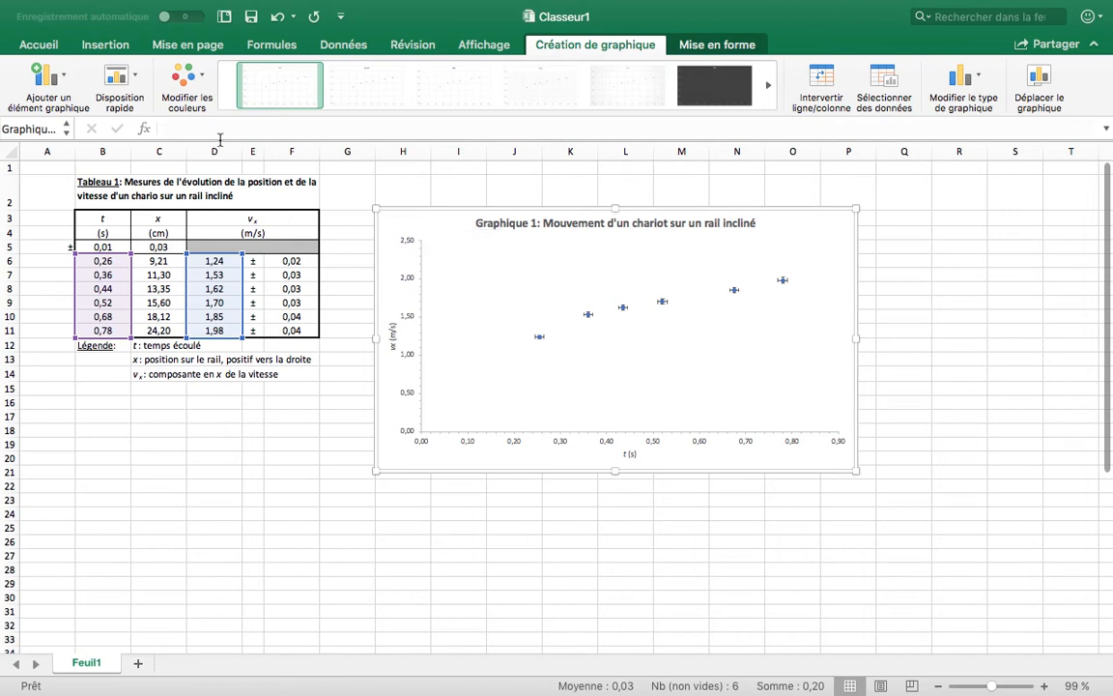
{"action": "left_click", "coordinate": [64, 81]}
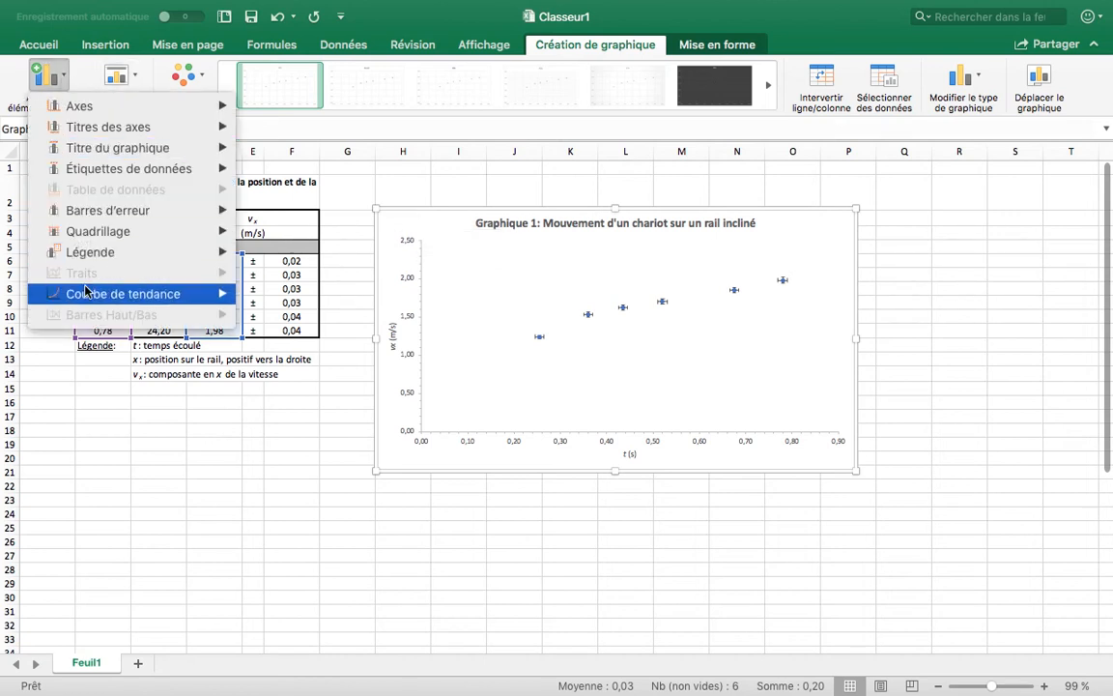
{"action": "mouse_move", "coordinate": [77, 293]}
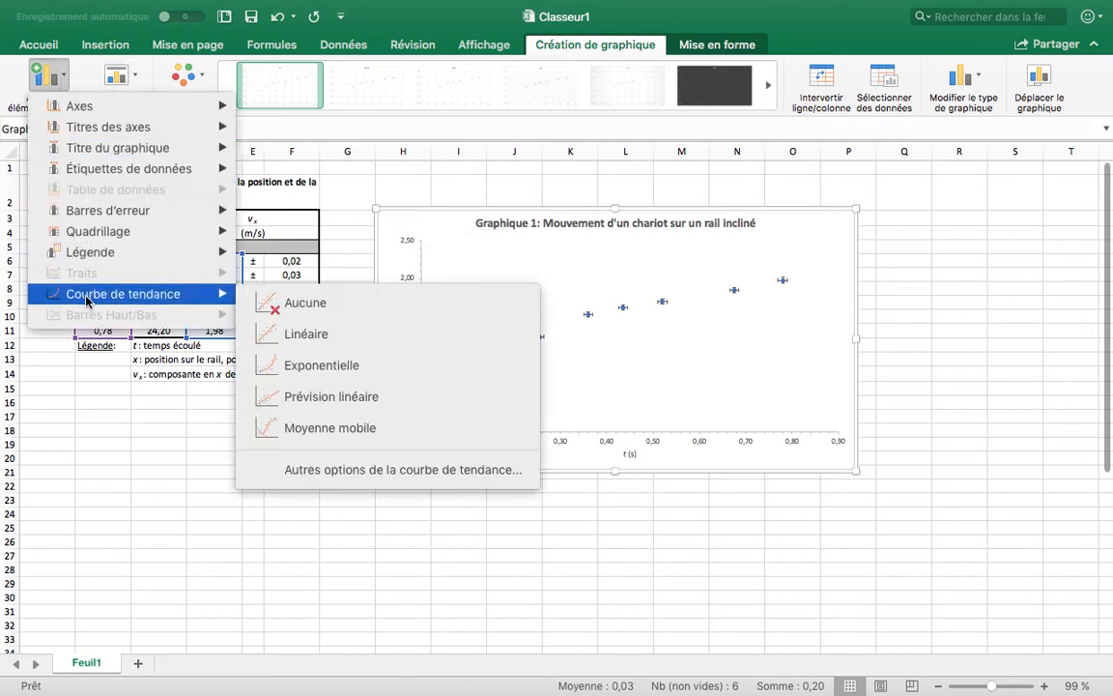
{"action": "left_click", "coordinate": [351, 333]}
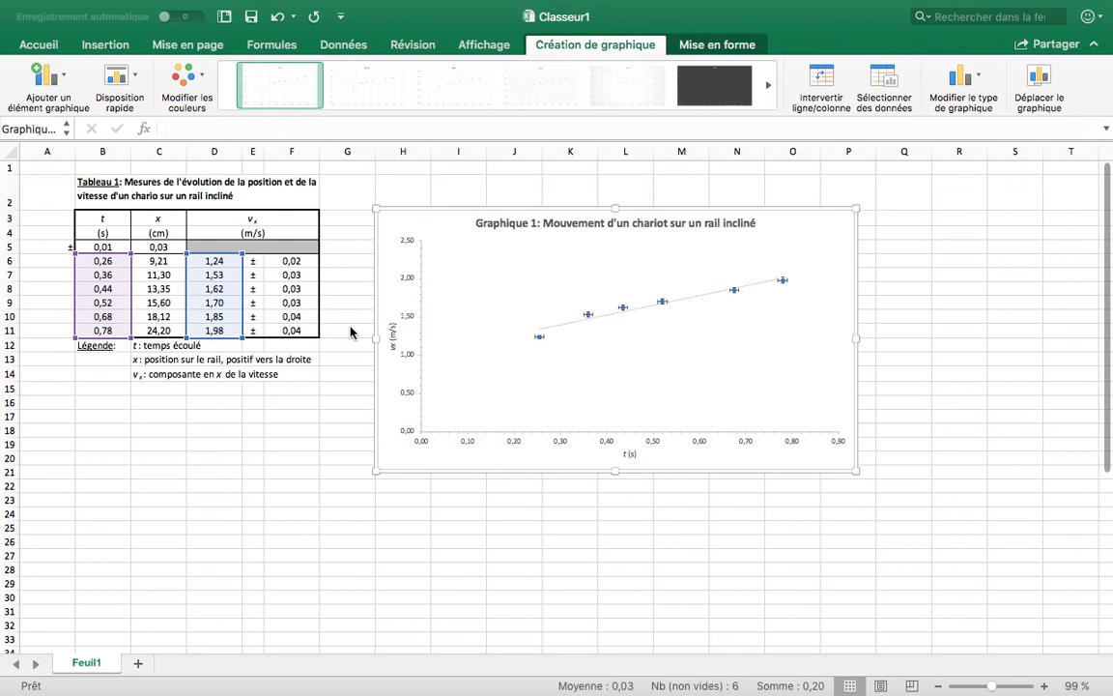
Format the trendline as a solid line (Trait plein) 1,75 pt wide with a continuous dash type
{"action": "left_click", "coordinate": [539, 339]}
{"action": "left_click", "coordinate": [547, 310]}
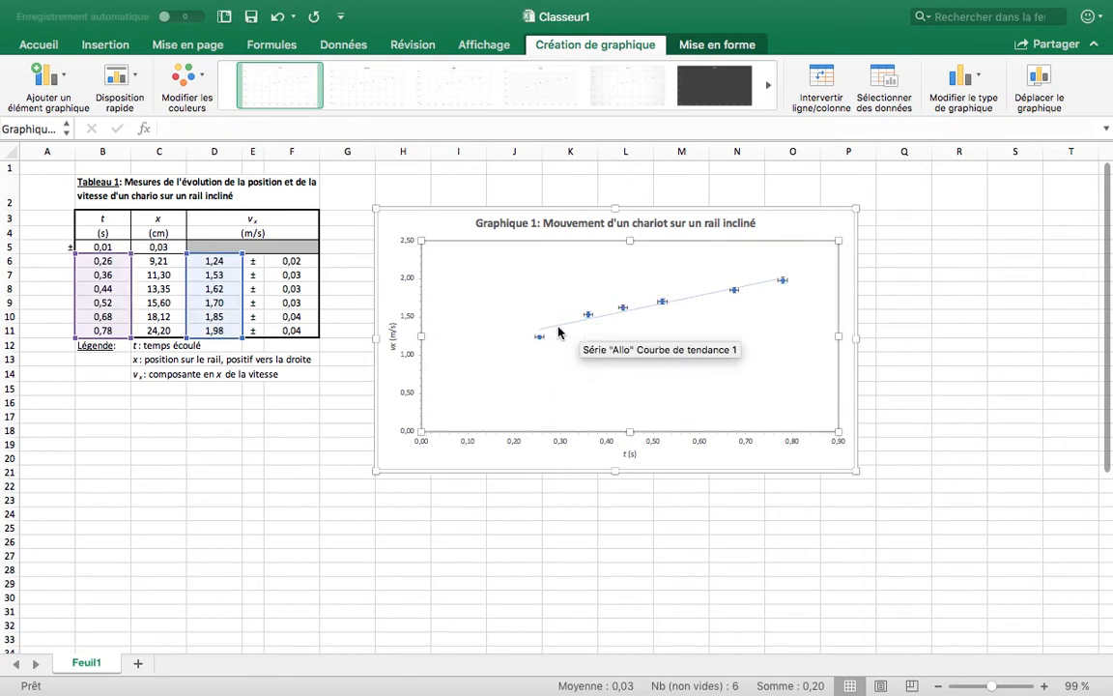
{"action": "left_click", "coordinate": [558, 331]}
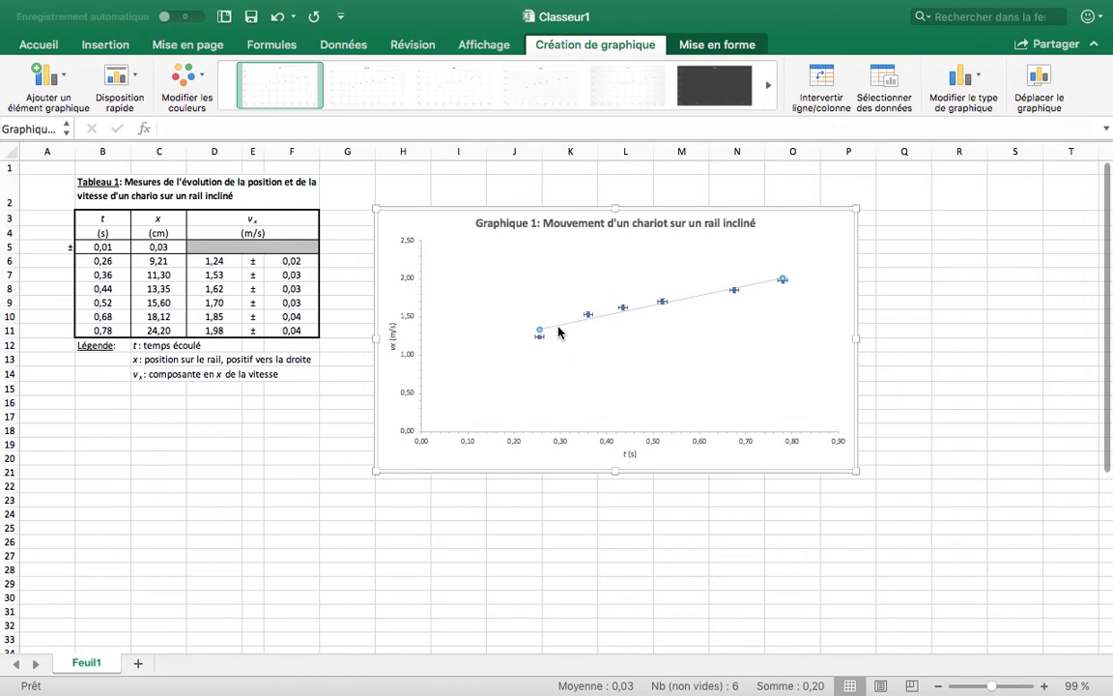
{"action": "double_click", "coordinate": [558, 332]}
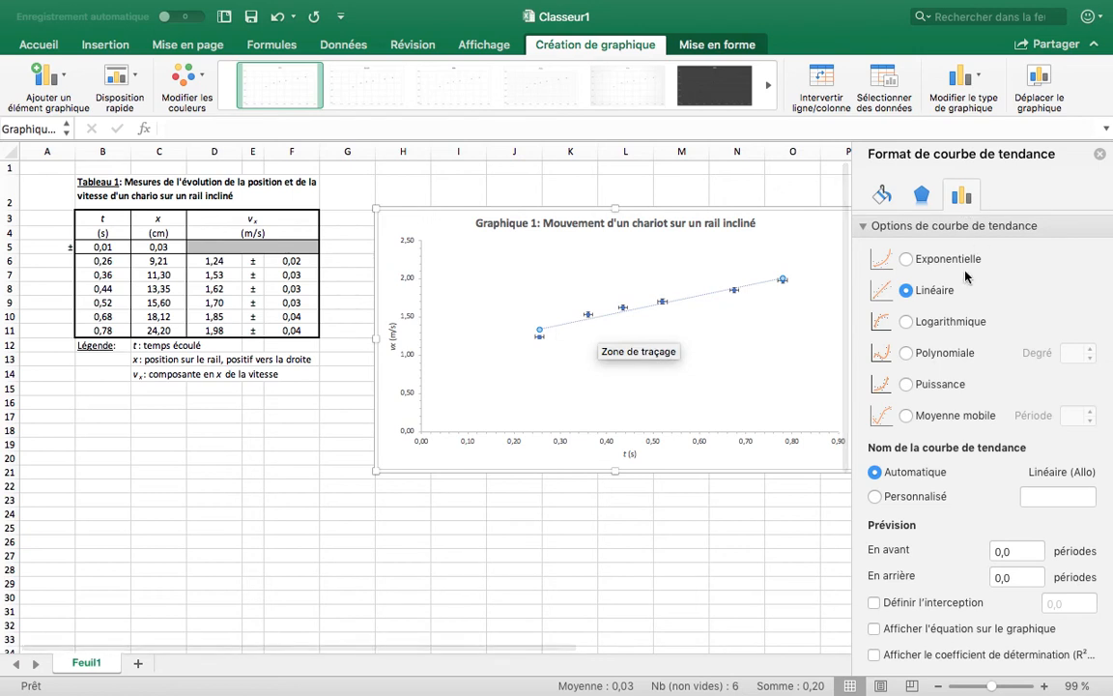
{"action": "left_click", "coordinate": [881, 194]}
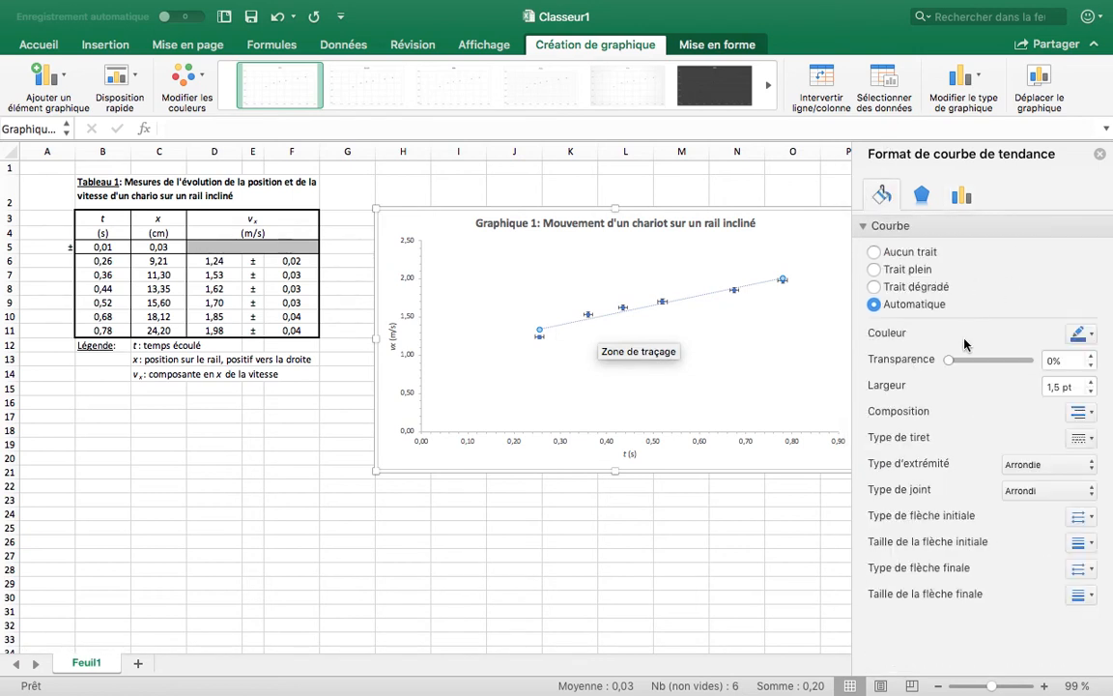
{"action": "left_click", "coordinate": [874, 269]}
{"action": "left_click", "coordinate": [1090, 383]}
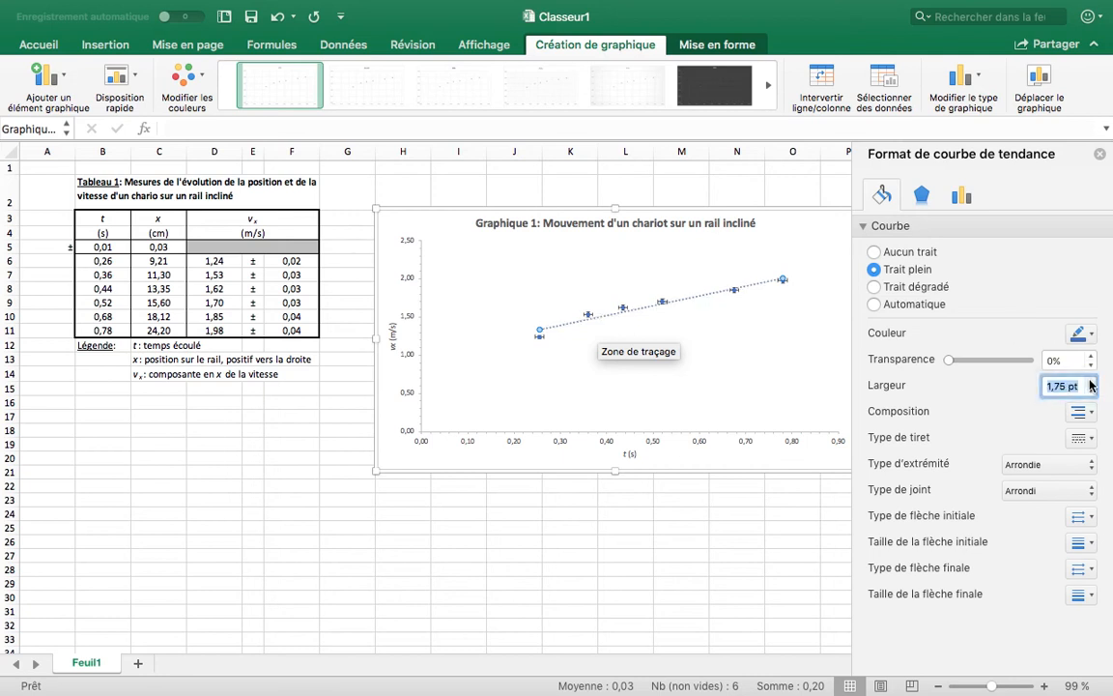
{"action": "left_click", "coordinate": [1079, 438]}
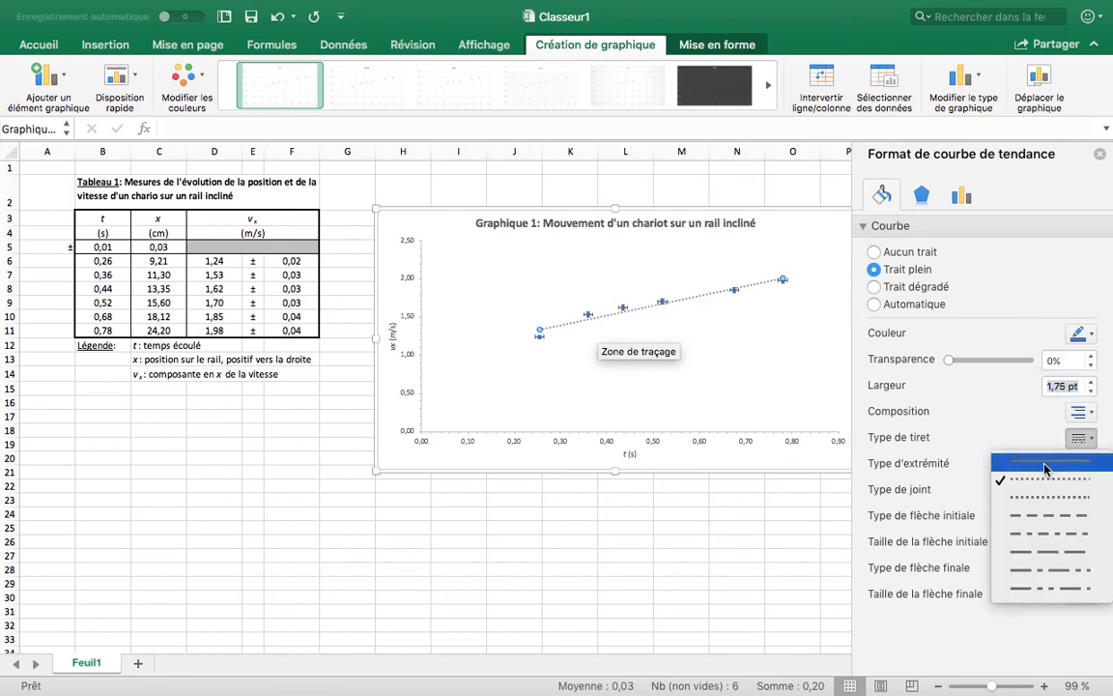
{"action": "left_click", "coordinate": [940, 417]}
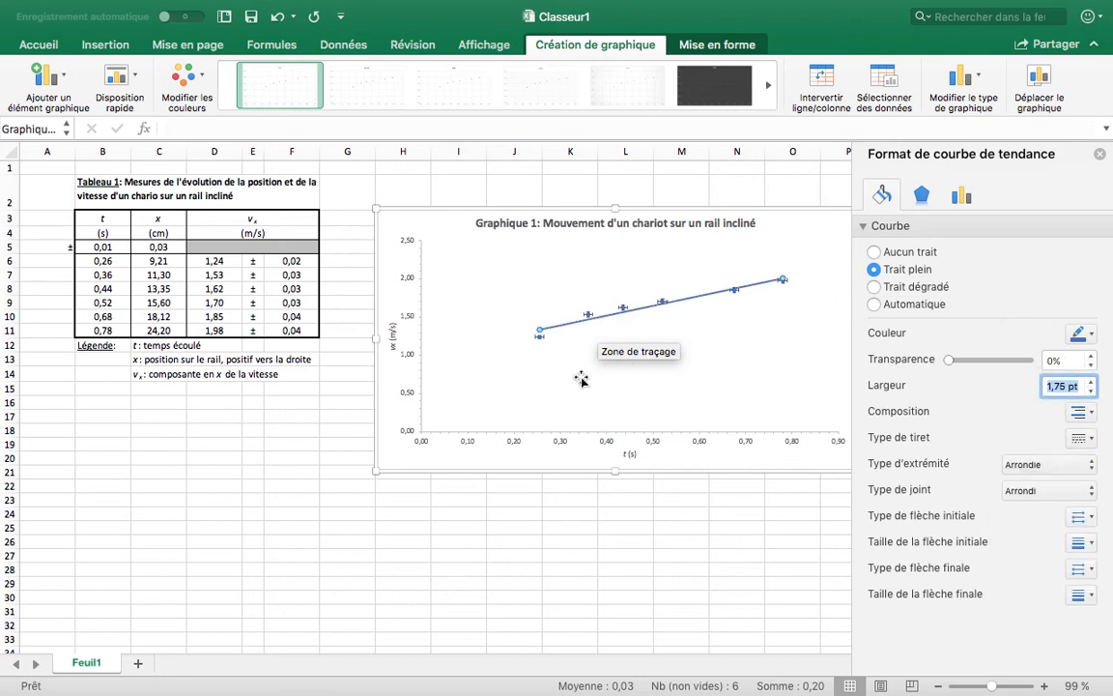
Reselect the trendline and switch to the guidelines document to consult section 4.2 Normes de présentation des graphiques
{"action": "left_click", "coordinate": [443, 365]}
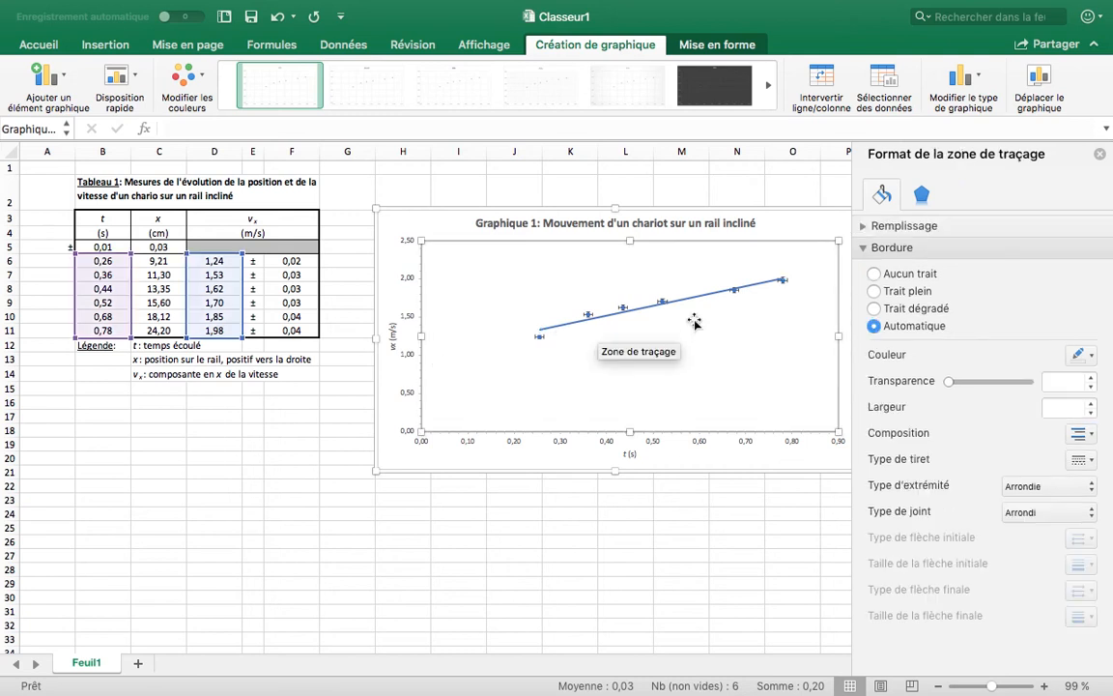
{"action": "left_click", "coordinate": [698, 300]}
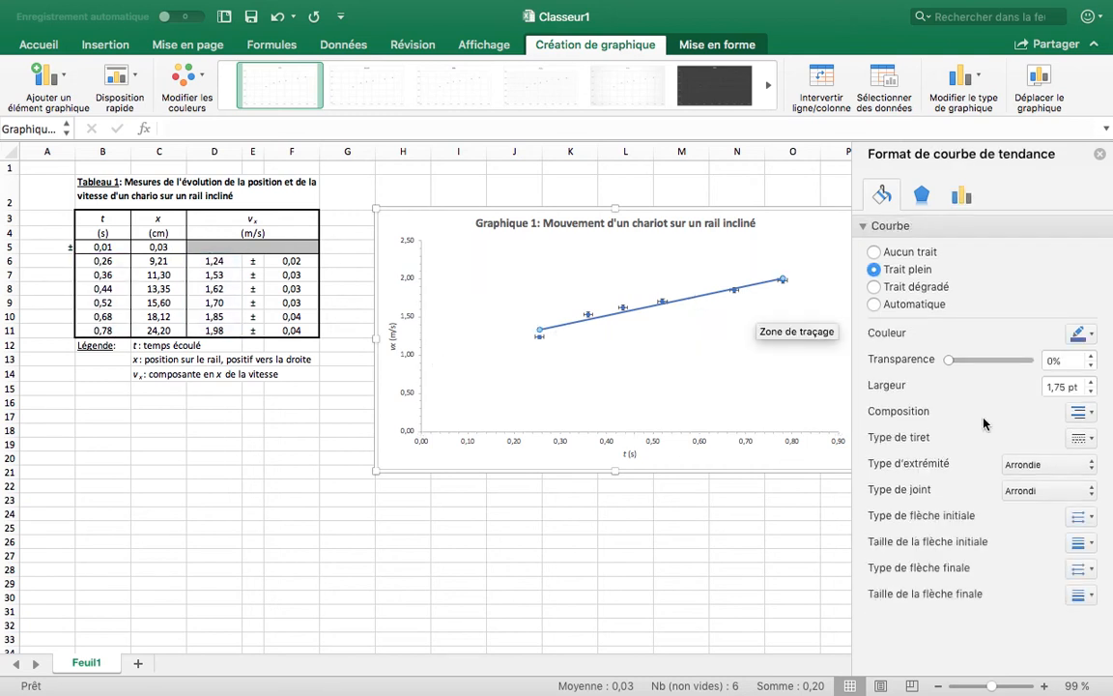
{"action": "key", "text": "ctrl+Right"}
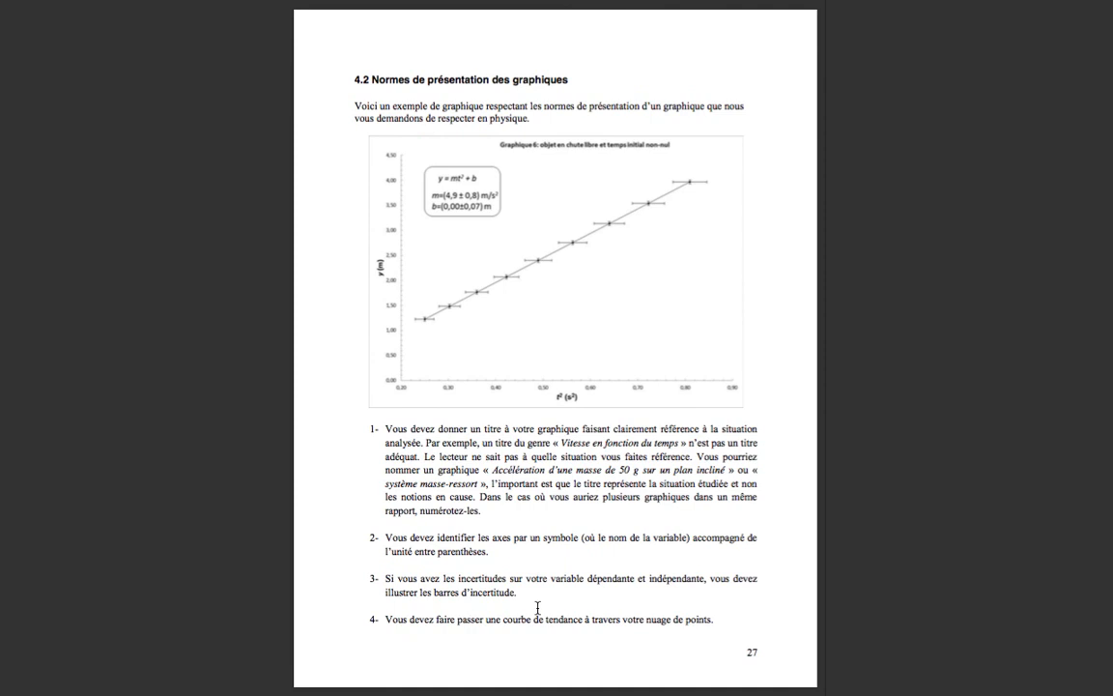
Consult guidelines 5 to 12, return to Excel, and display the trendline equation on the chart below the line
{"action": "scroll", "coordinate": [537, 607], "scroll_direction": "down", "scroll_amount": 10}
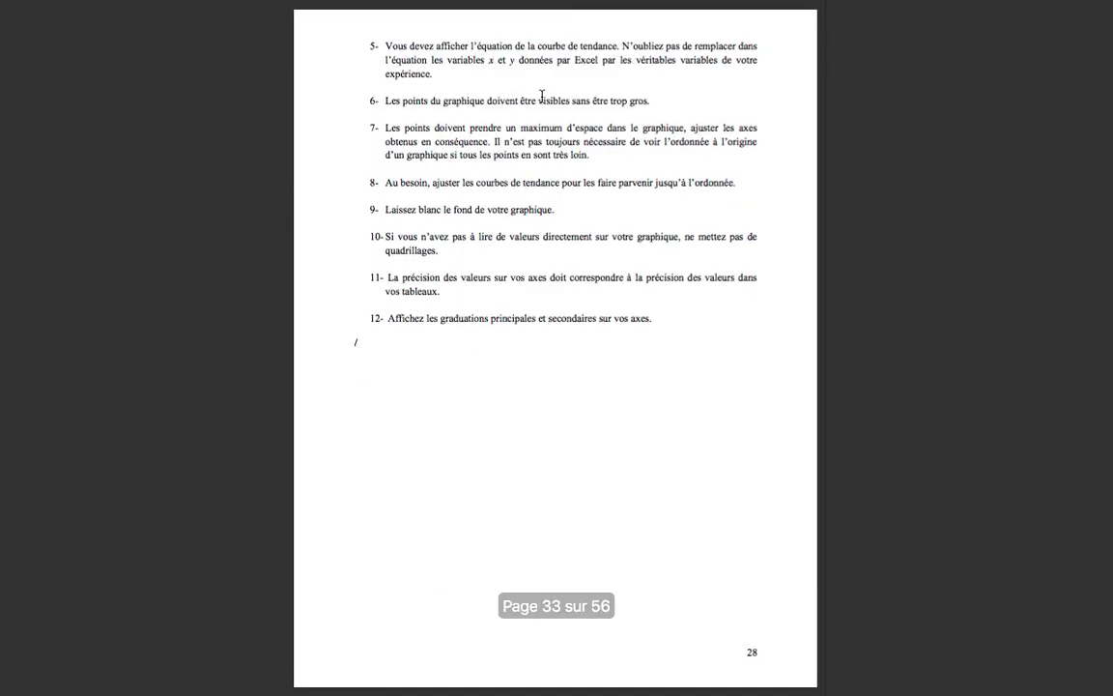
{"action": "key", "text": "ctrl+Left"}
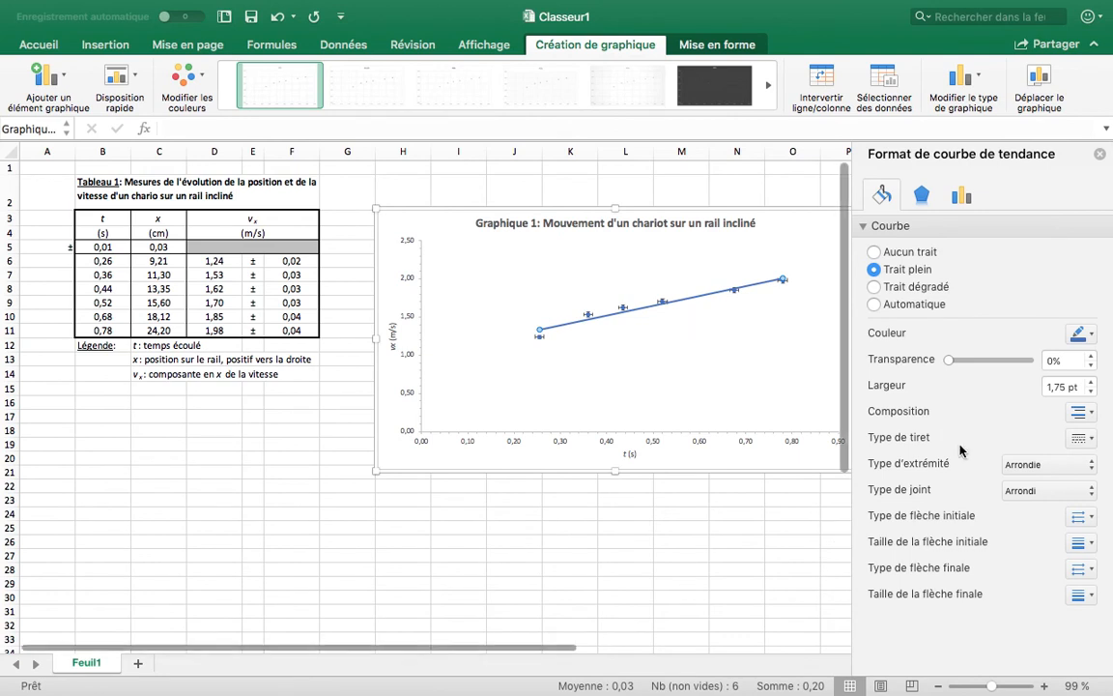
{"action": "left_click", "coordinate": [964, 199]}
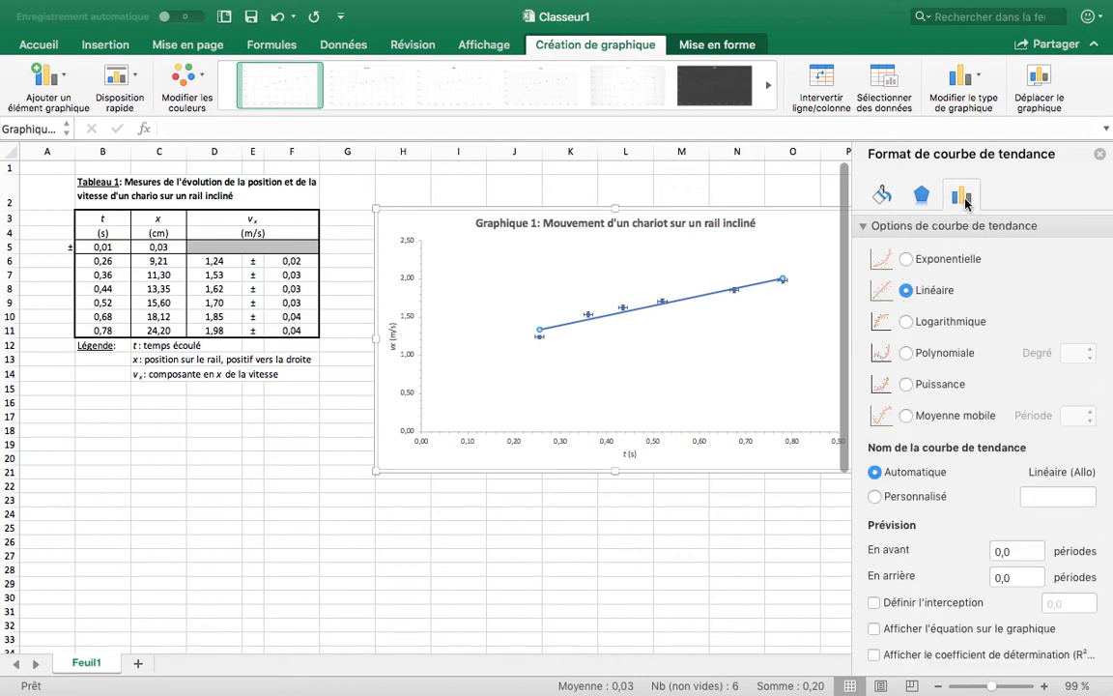
{"action": "left_click", "coordinate": [905, 629]}
{"action": "left_click_drag", "start_coordinate": [738, 279], "coordinate": [741, 359]}
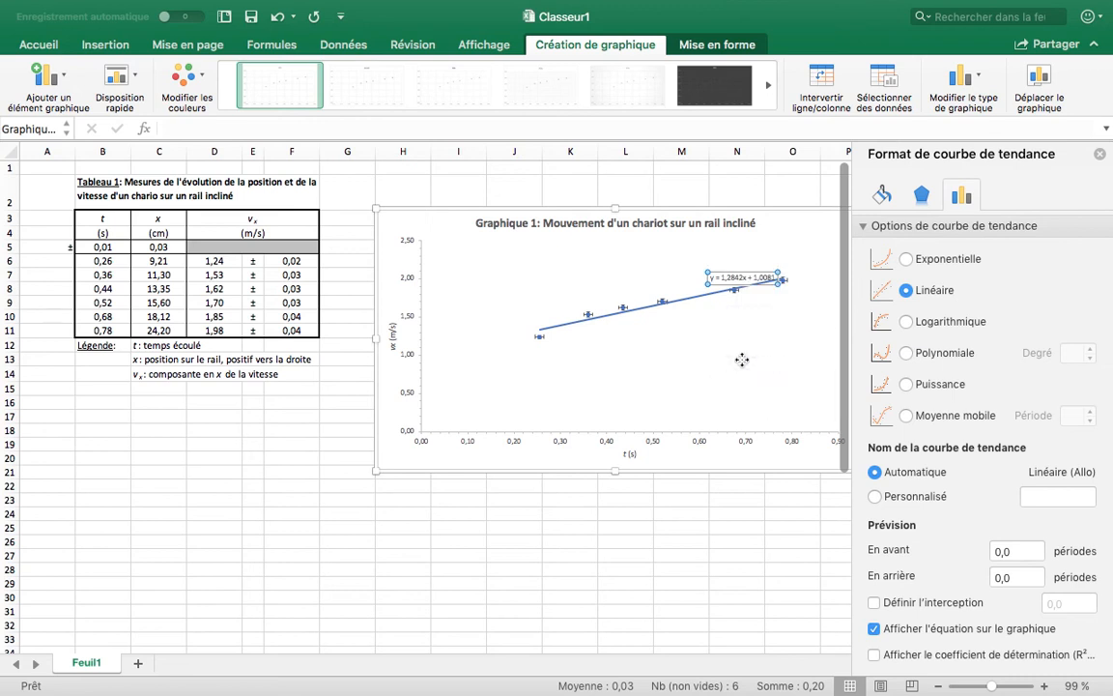
{"action": "left_click_drag", "start_coordinate": [732, 278], "coordinate": [729, 259]}
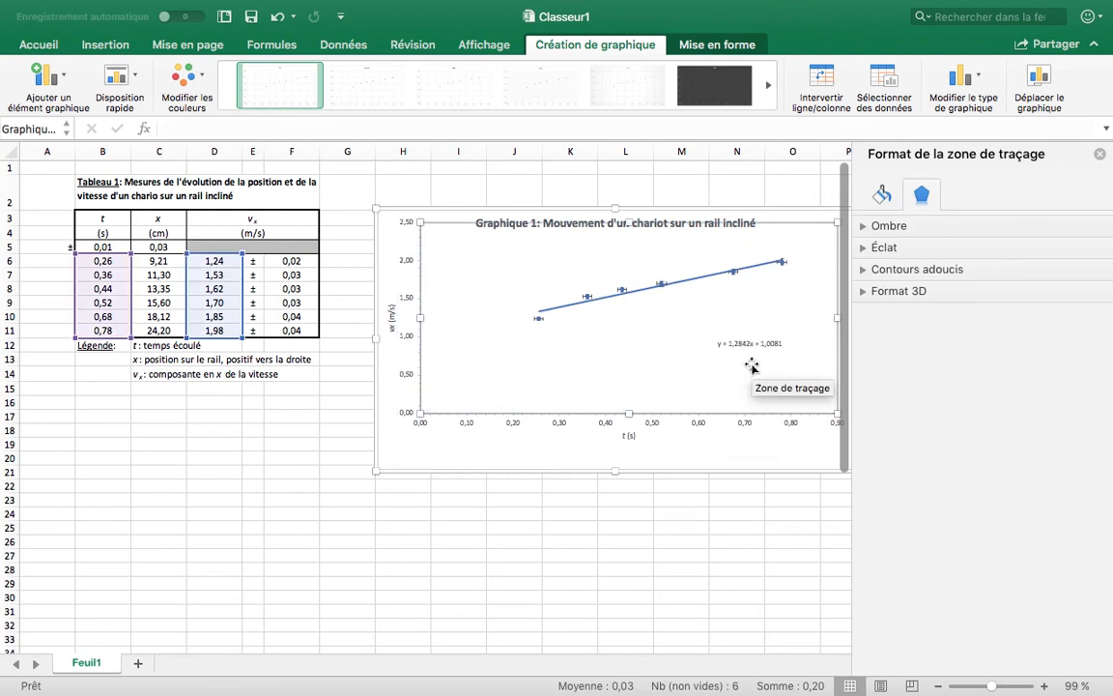
{"action": "key", "text": "super+z"}
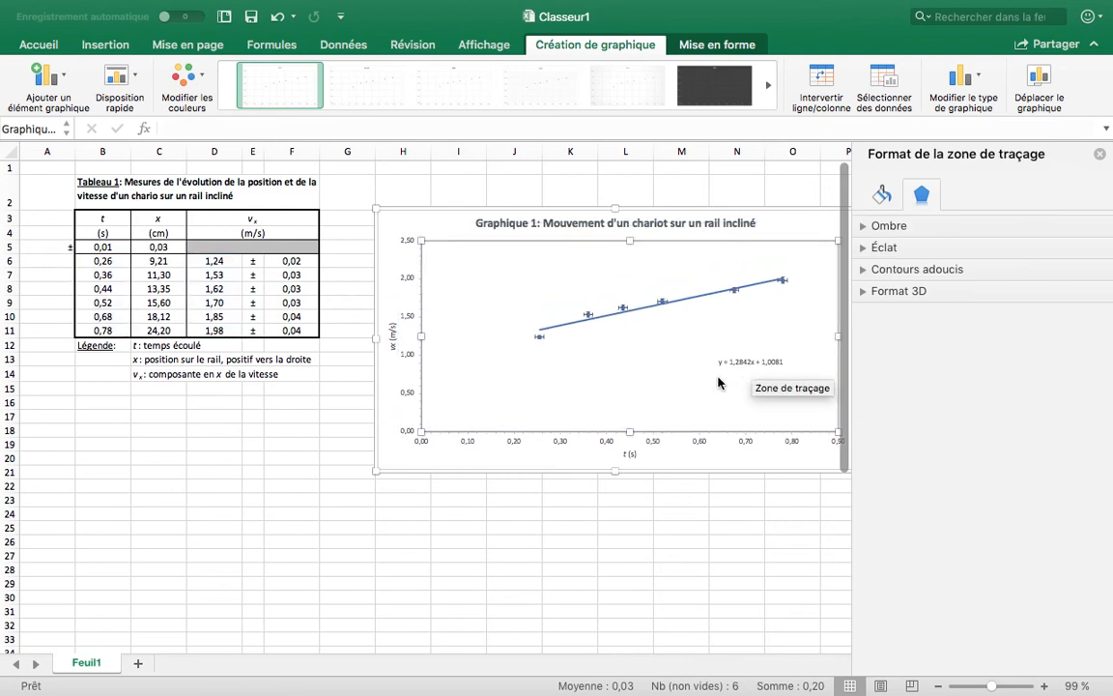
{"action": "left_click", "coordinate": [781, 361]}
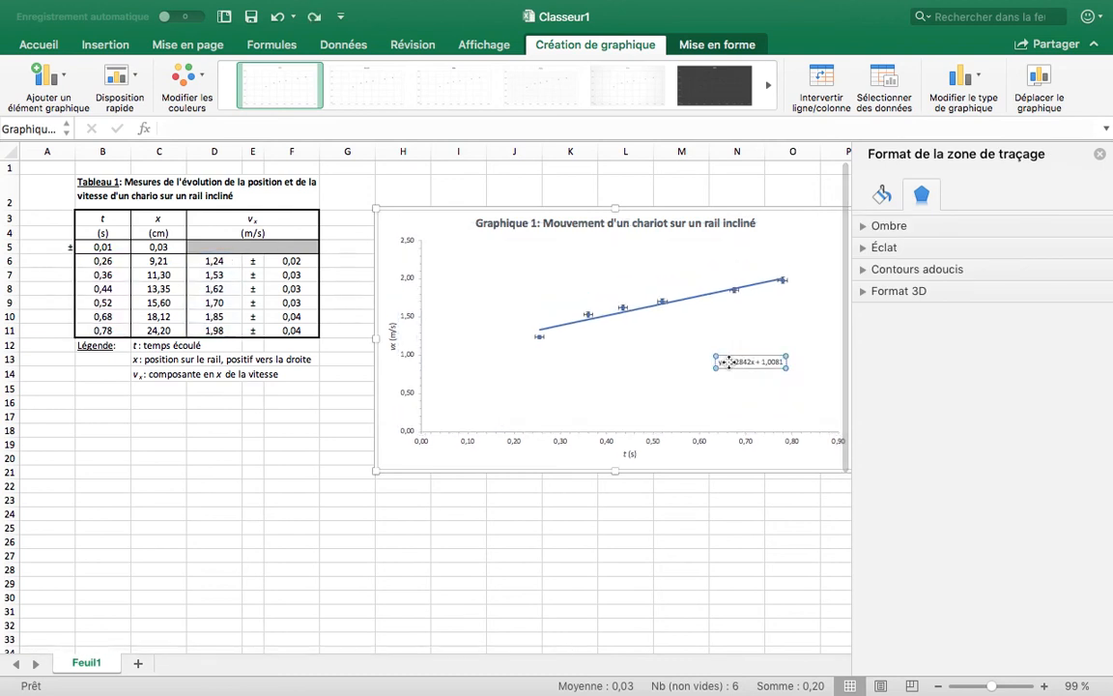
{"action": "left_click_drag", "start_coordinate": [87, 420], "coordinate": [289, 449]}
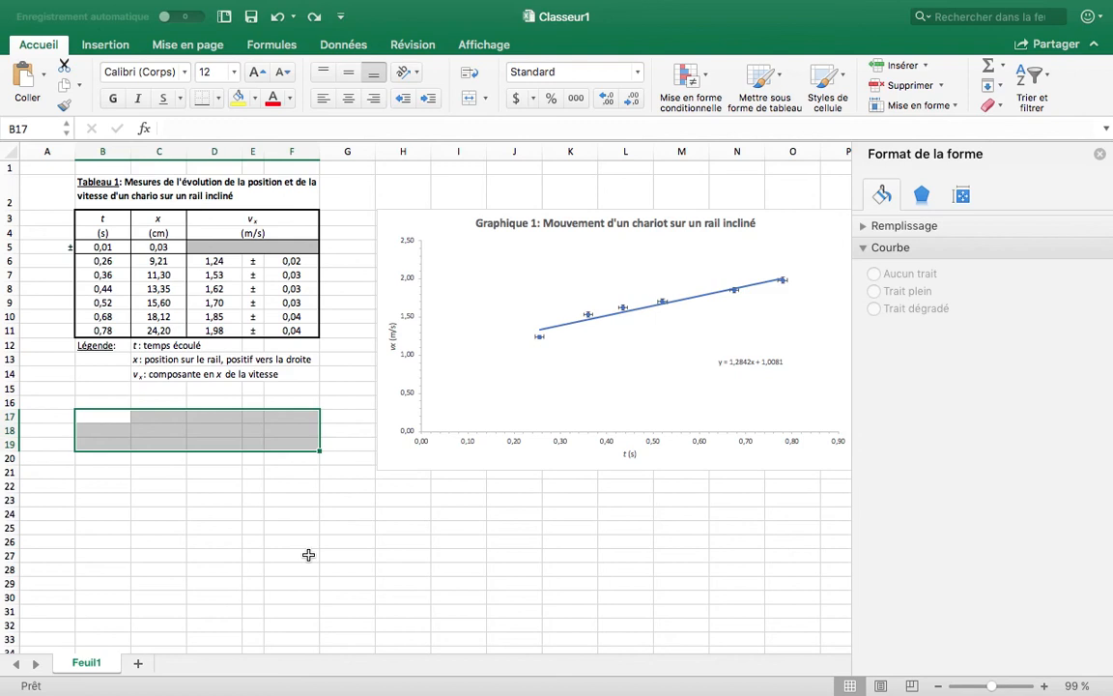
Recheck the guideline on equation variables, and replace y with vx and x with t in the trendline equation label
{"action": "left_click", "coordinate": [738, 363]}
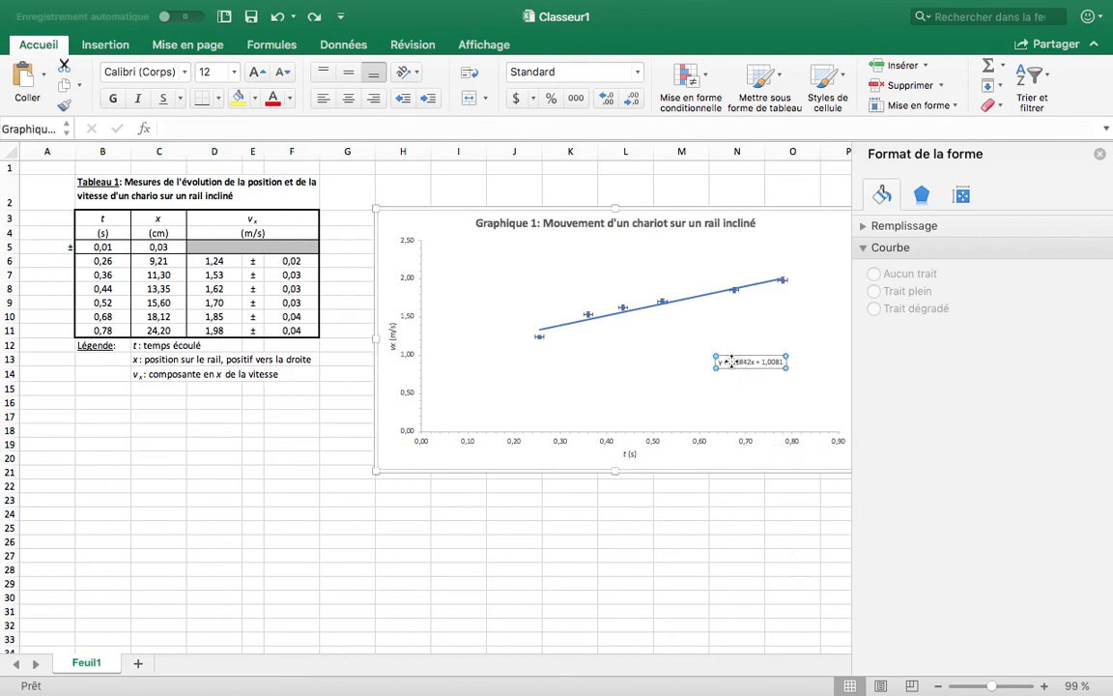
{"action": "double_click", "coordinate": [738, 362]}
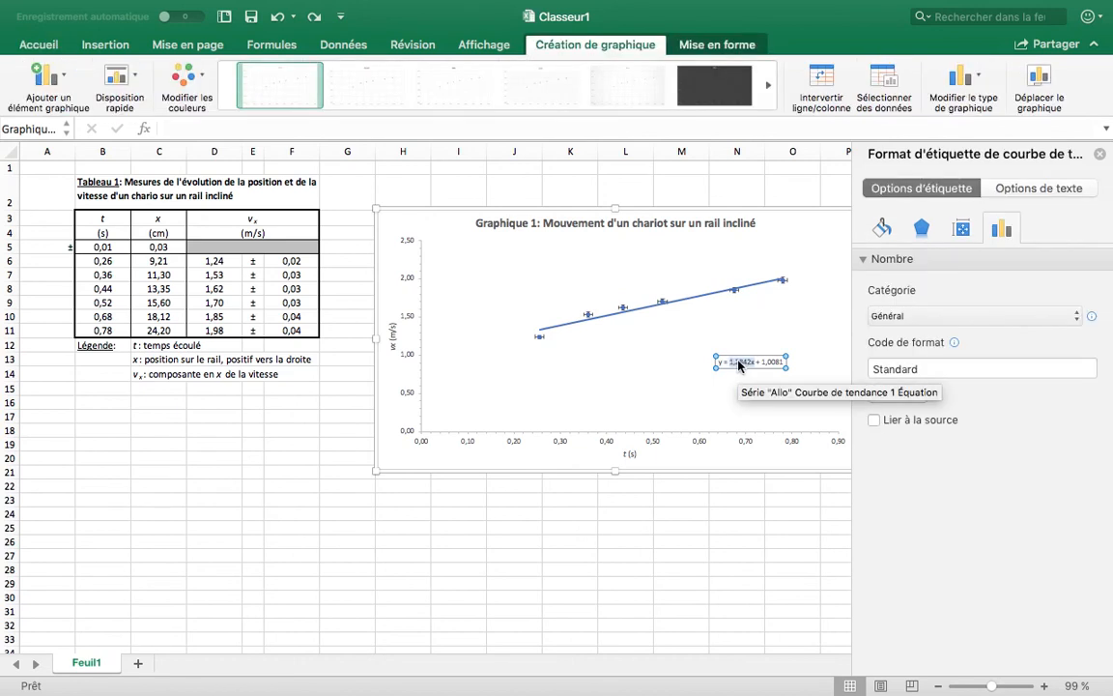
{"action": "key", "text": "ctrl+Right"}
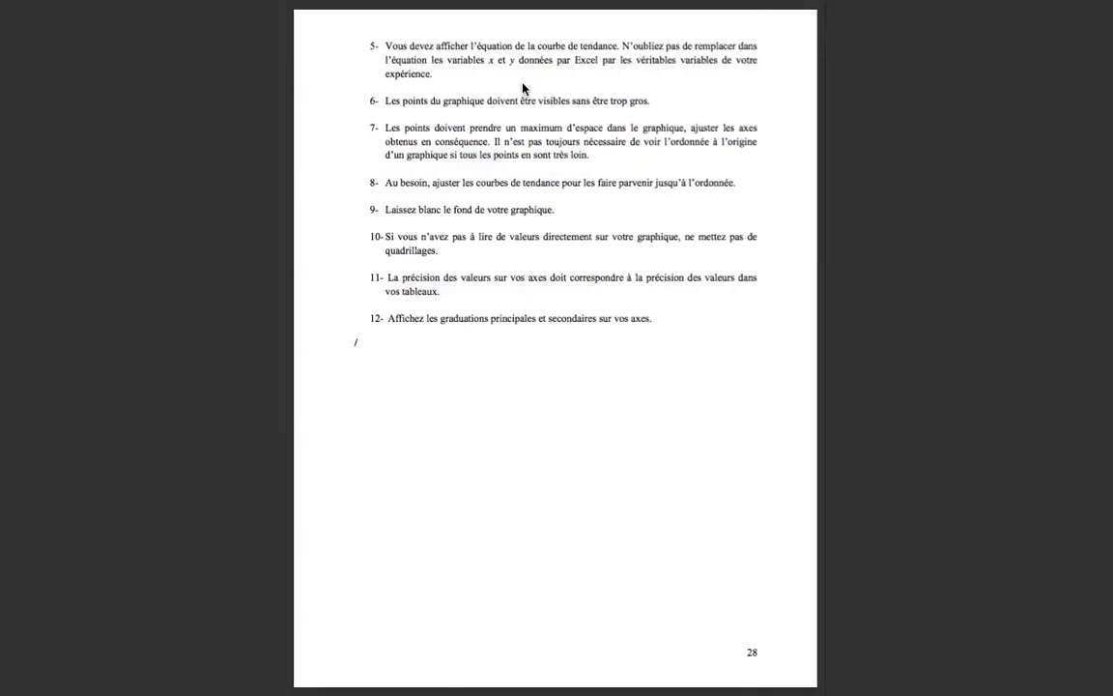
{"action": "key", "text": "ctrl+Left"}
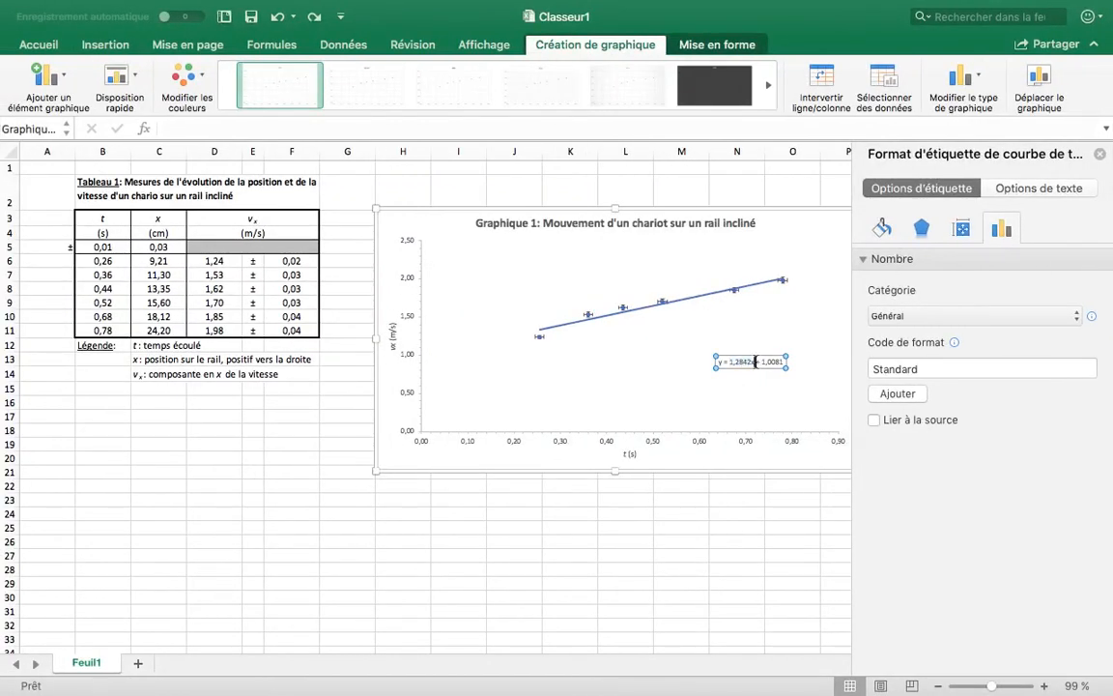
{"action": "left_click", "coordinate": [756, 363]}
{"action": "key", "text": "Left"}
{"action": "key", "text": "Left"}
{"action": "key", "text": "Left"}
{"action": "key", "text": "Left"}
{"action": "key", "text": "Left"}
{"action": "type", "text": "vx"}
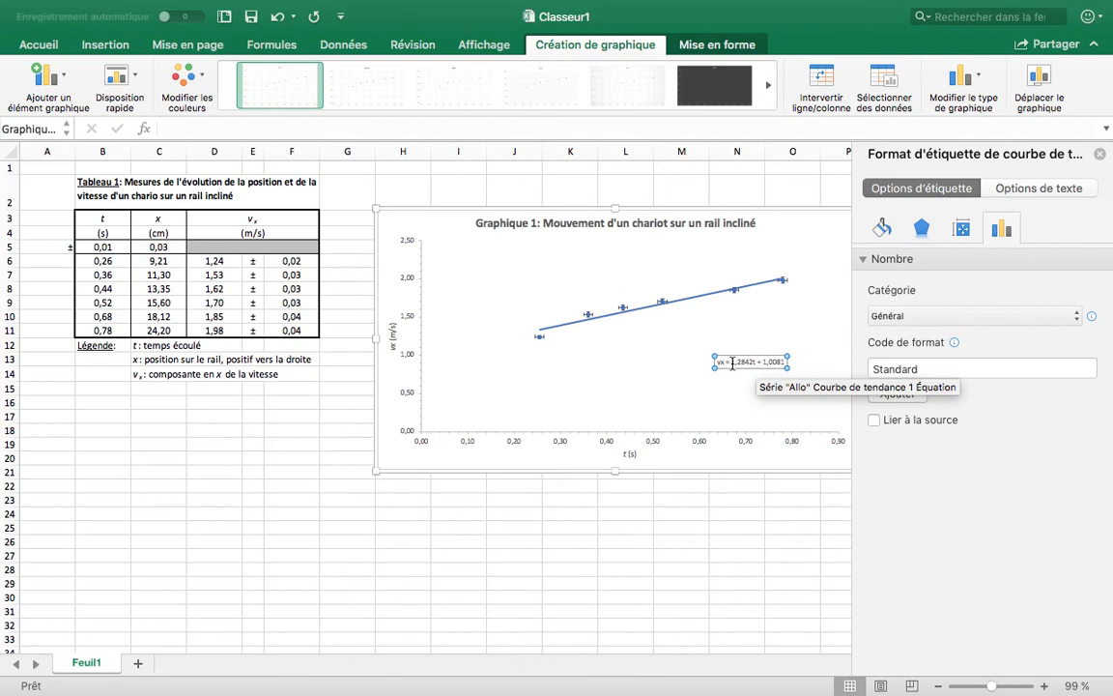
Enclose the slope in the equation label in parentheses with an uncertainty placeholder "±...." and a multiplication sign before t
{"action": "type", "text": "("}
{"action": "type", "text": "±"}
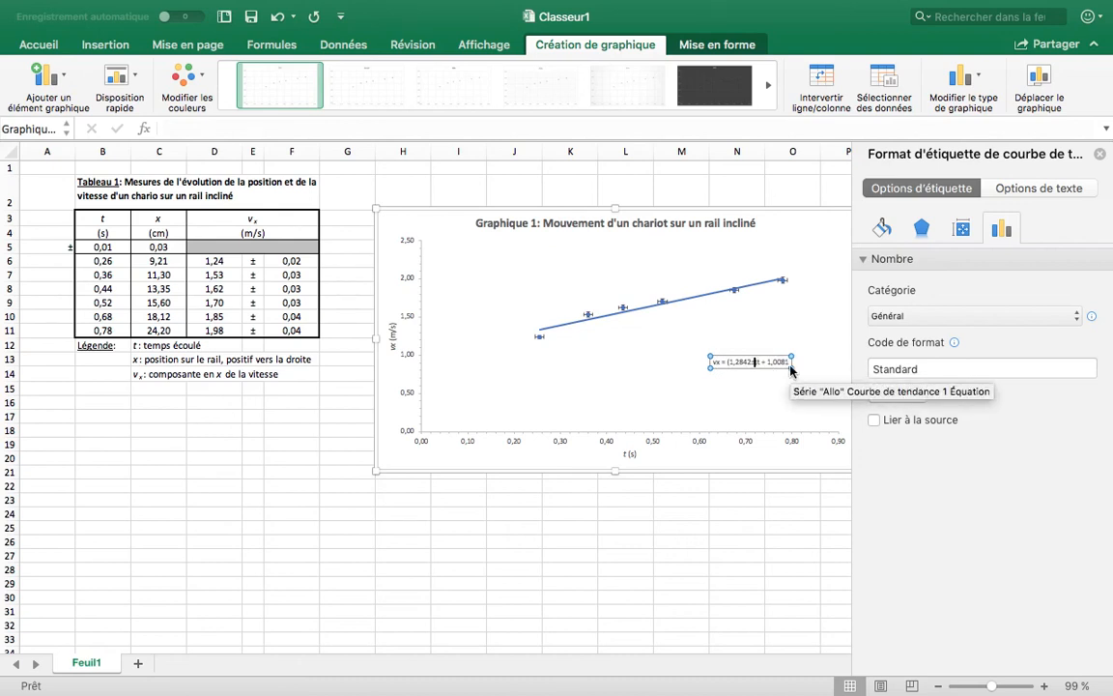
{"action": "type", "text": "...."}
{"action": "type", "text": "*"}
Enclose the intercept in the equation label in parentheses with a "±...." uncertainty placeholder and append the unit m/s
{"action": "key", "text": "Right"}
{"action": "key", "text": "Right"}
{"action": "key", "text": "Right"}
{"action": "key", "text": "Right"}
{"action": "type", "text": "(1,2842"}
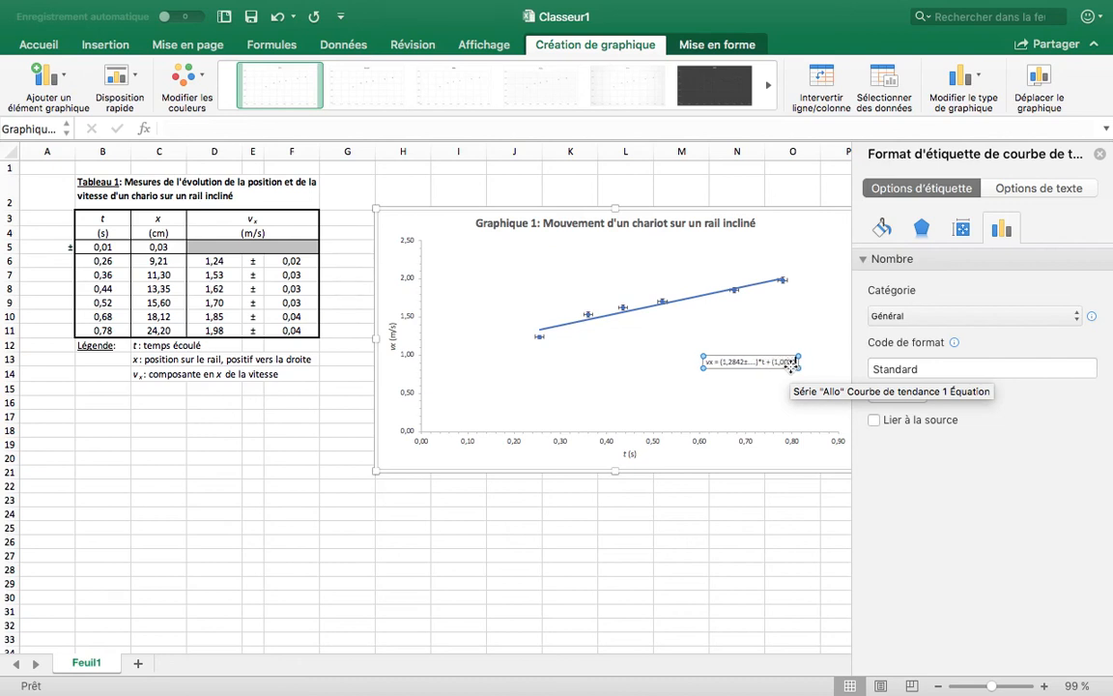
{"action": "type", "text": "±."}
{"action": "type", "text": "...)"}
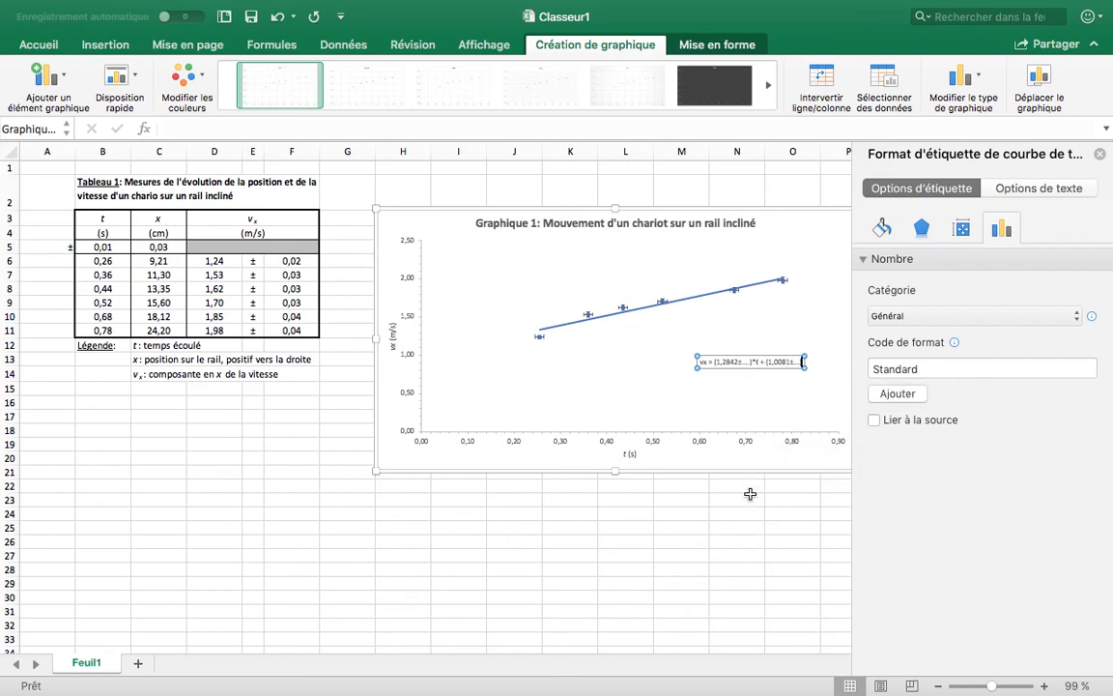
{"action": "type", "text": "m/s"}
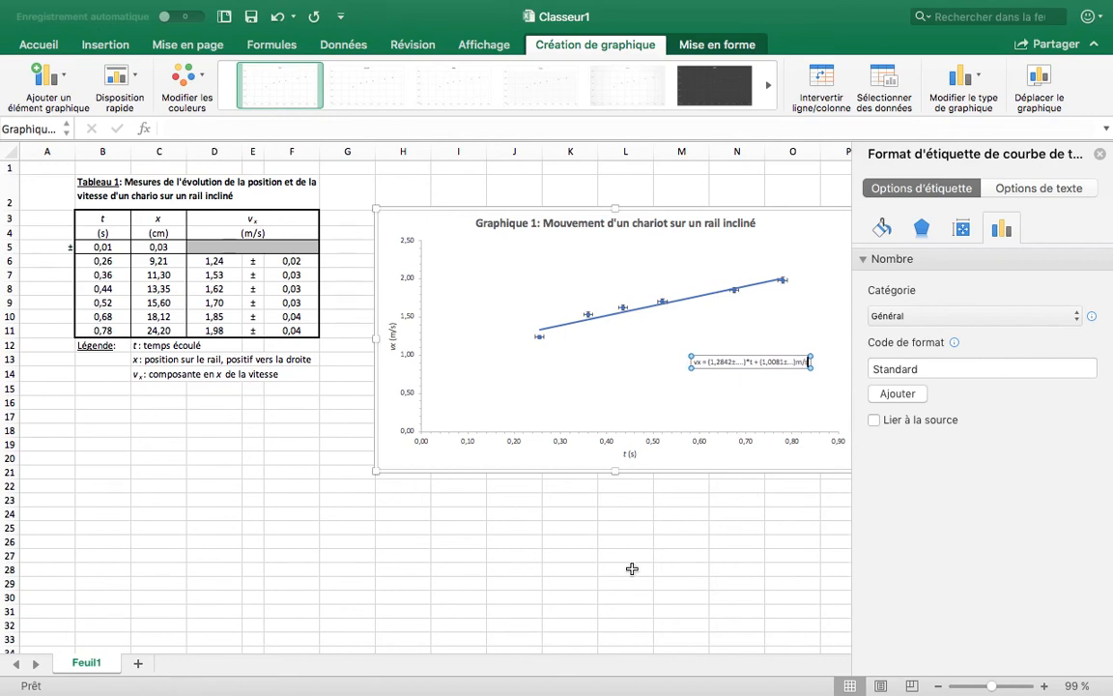